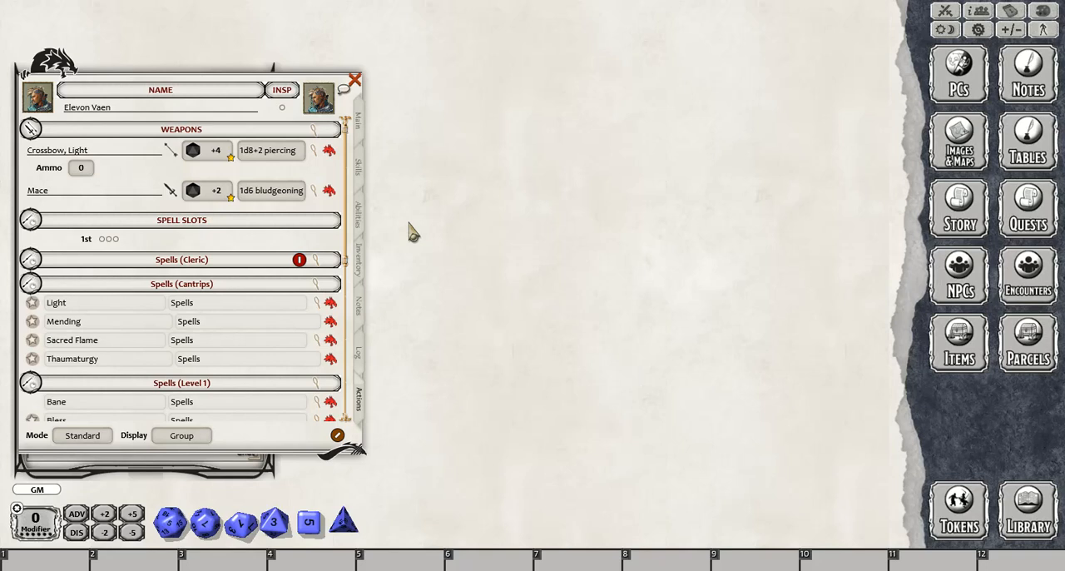
# - Review the character's main details and browse the list of available classes in the library
pyautogui.click(358, 128)
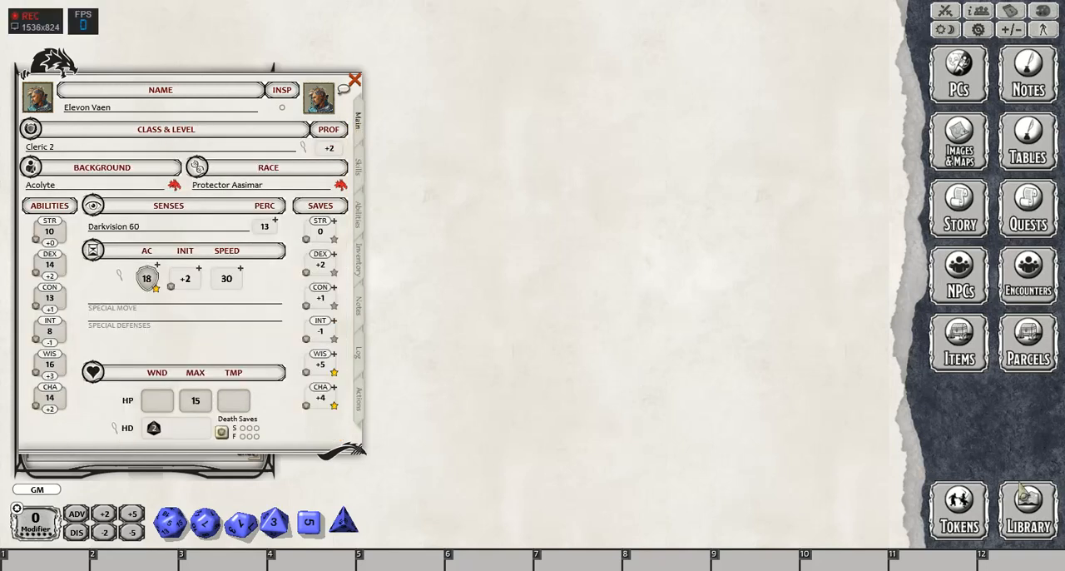
pyautogui.click(1039, 515)
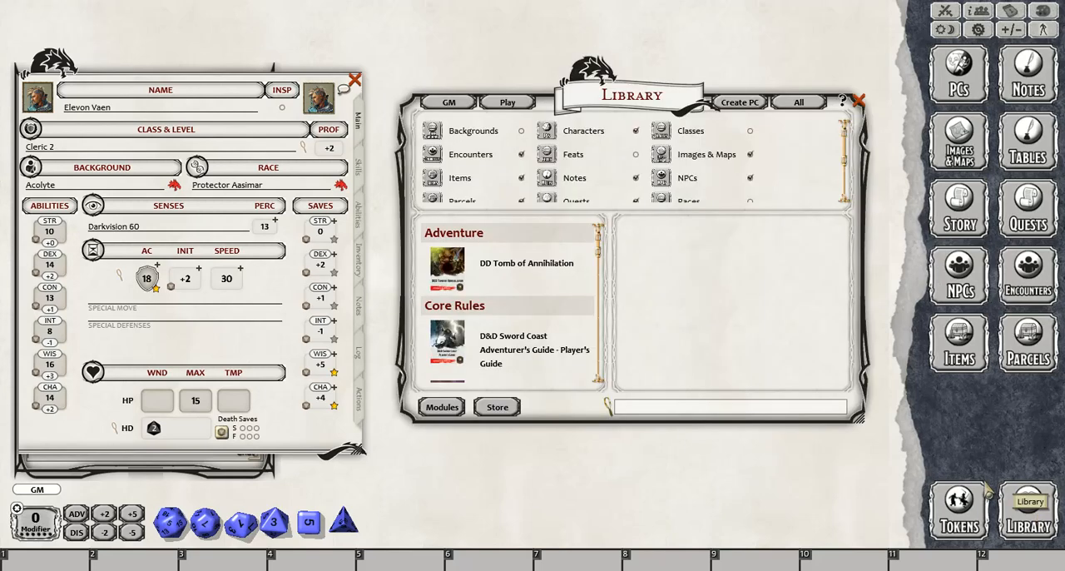
pyautogui.click(689, 131)
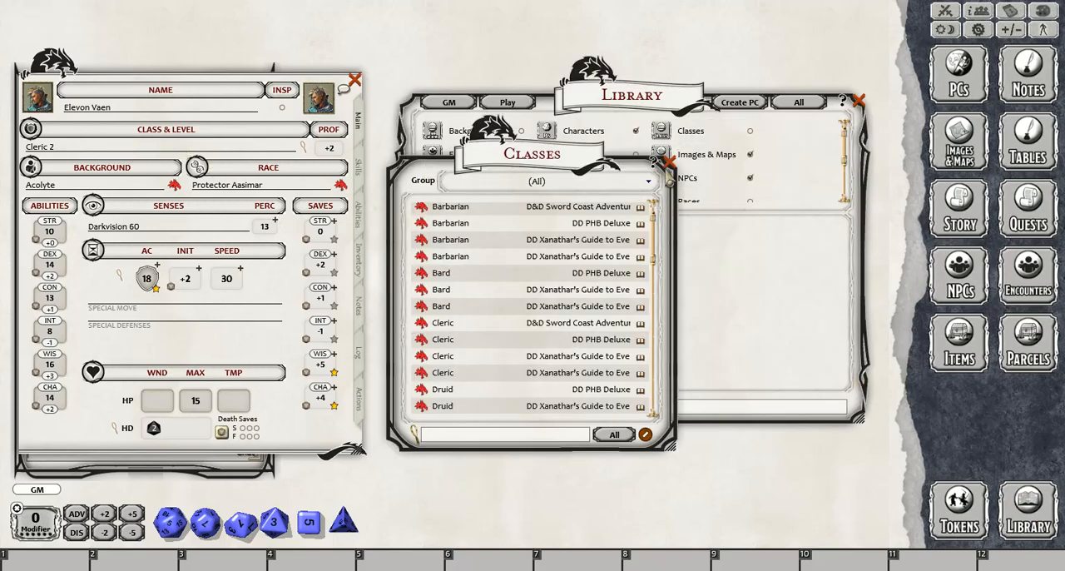
pyautogui.click(670, 162)
pyautogui.click(859, 103)
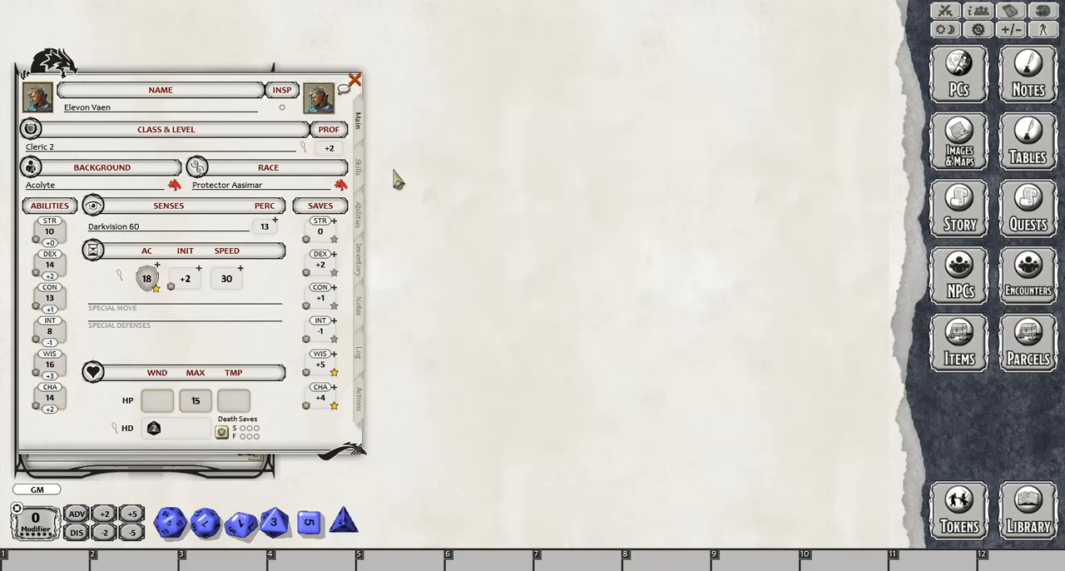
# - Open the descriptions of the Channel Divinity and Channel Divinity: Radiance of the Dawn features and read the Turn Undead rules
pyautogui.click(358, 213)
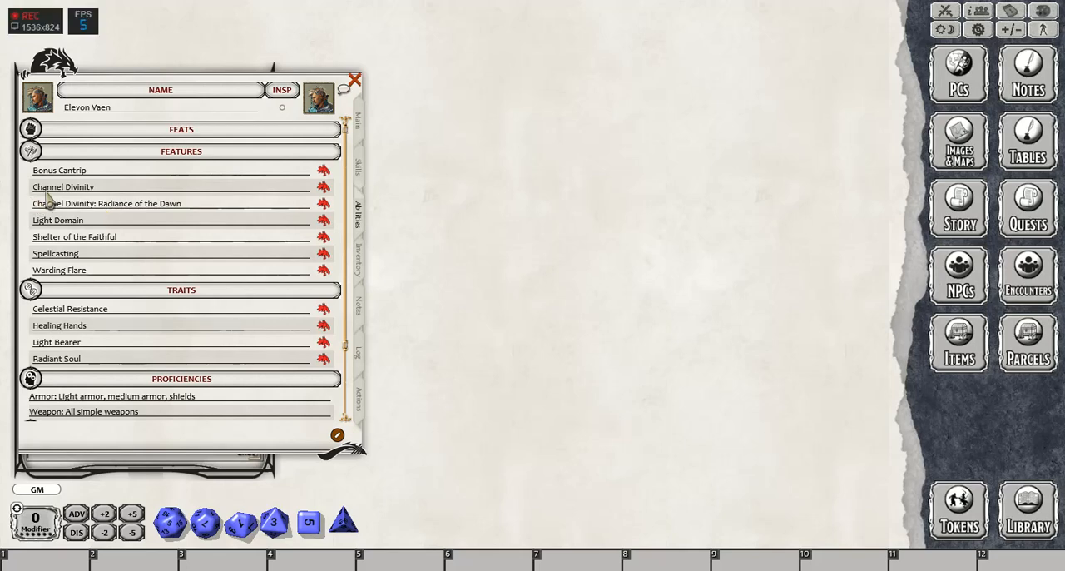
pyautogui.click(323, 186)
pyautogui.scroll(-5, 998, 158)
pyautogui.scroll(-1, 998, 158)
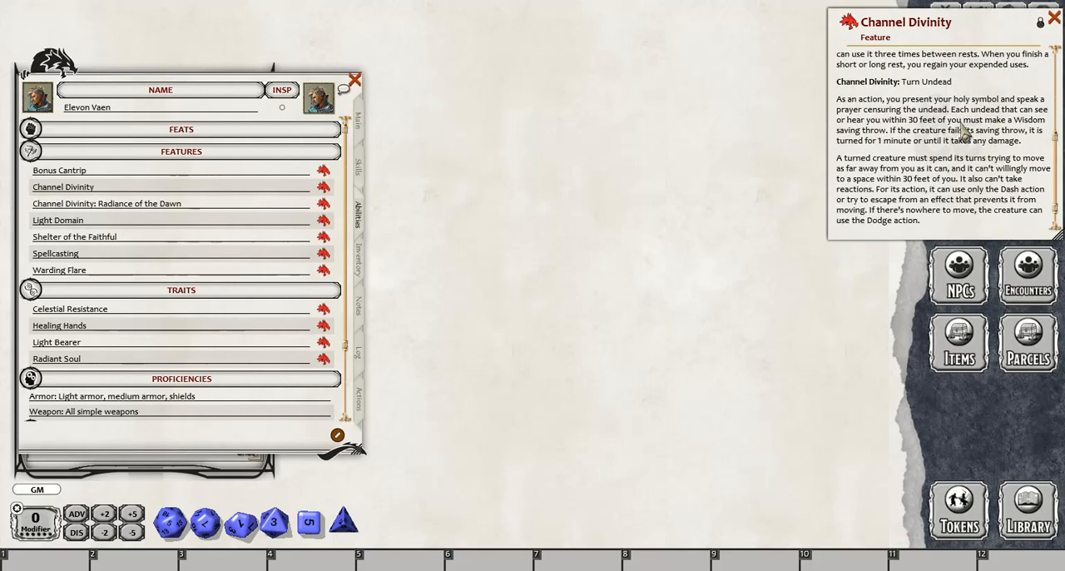
pyautogui.click(323, 203)
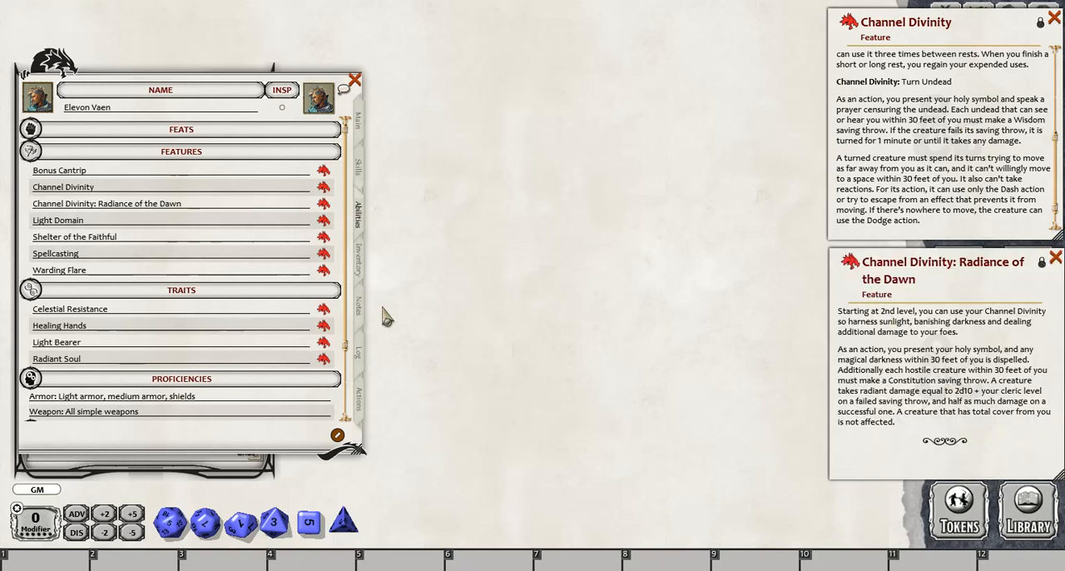
# - Add a power named Turn Undead to the character's actions and assign it to the group Channel Divinity
pyautogui.click(360, 399)
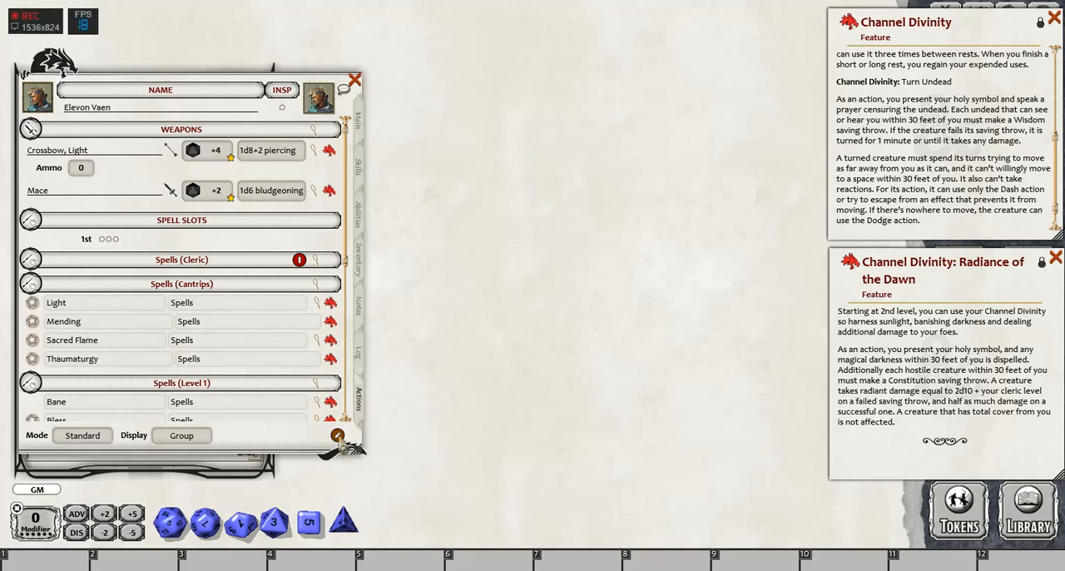
pyautogui.click(337, 436)
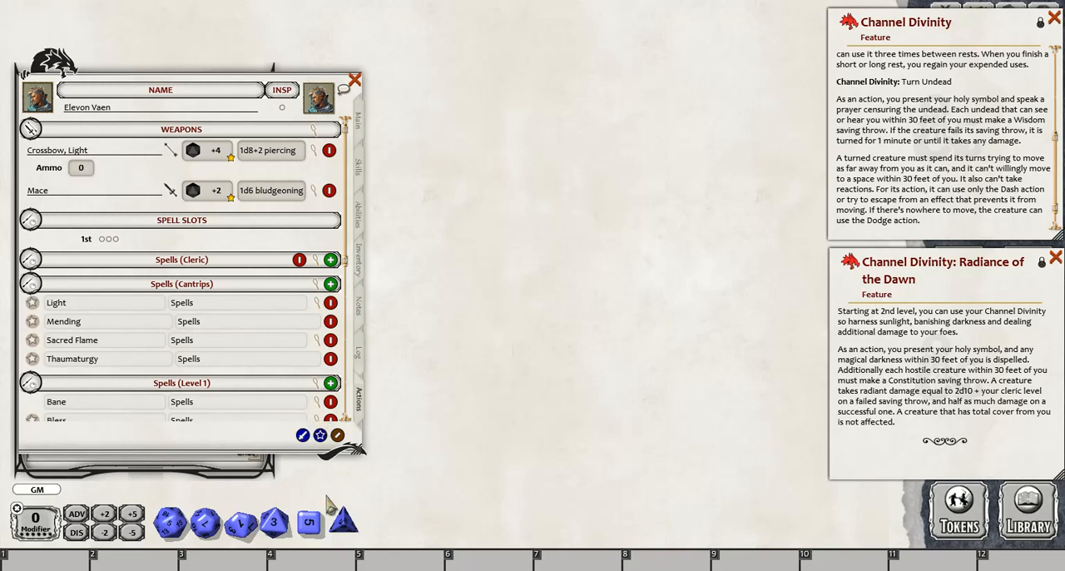
pyautogui.click(319, 434)
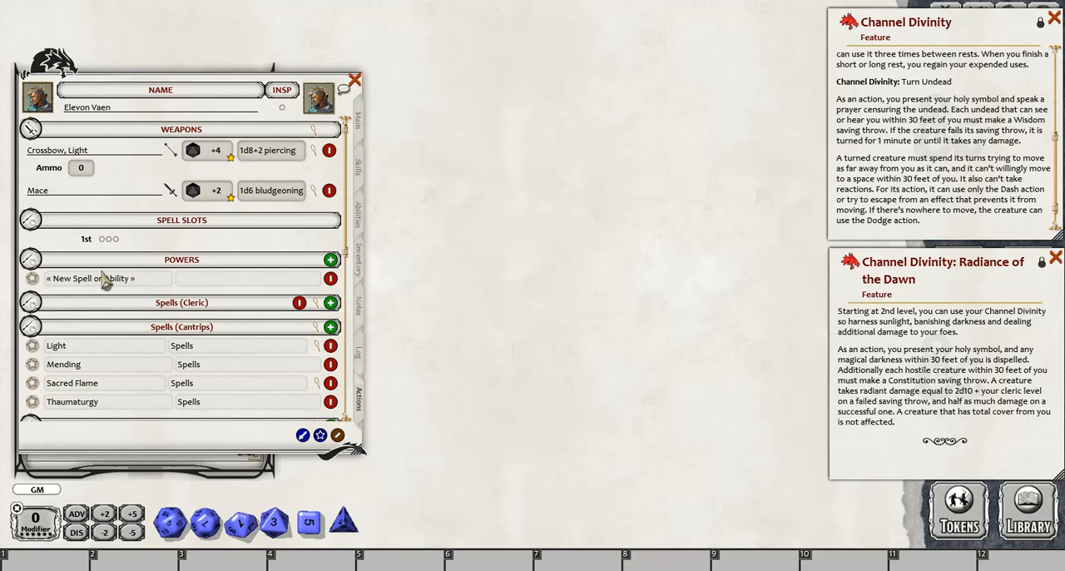
pyautogui.click(163, 280)
pyautogui.write('Turn Unde')
pyautogui.write('Channel Dvi')
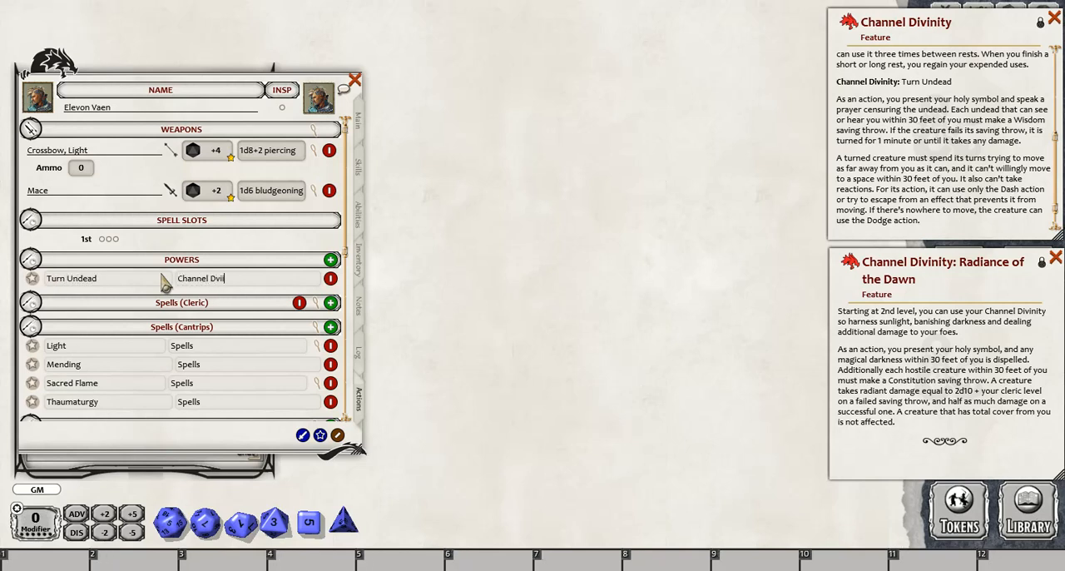
pyautogui.press('BackSpace')
pyautogui.press('BackSpace')
pyautogui.write('ivin')
pyautogui.press('Tab')
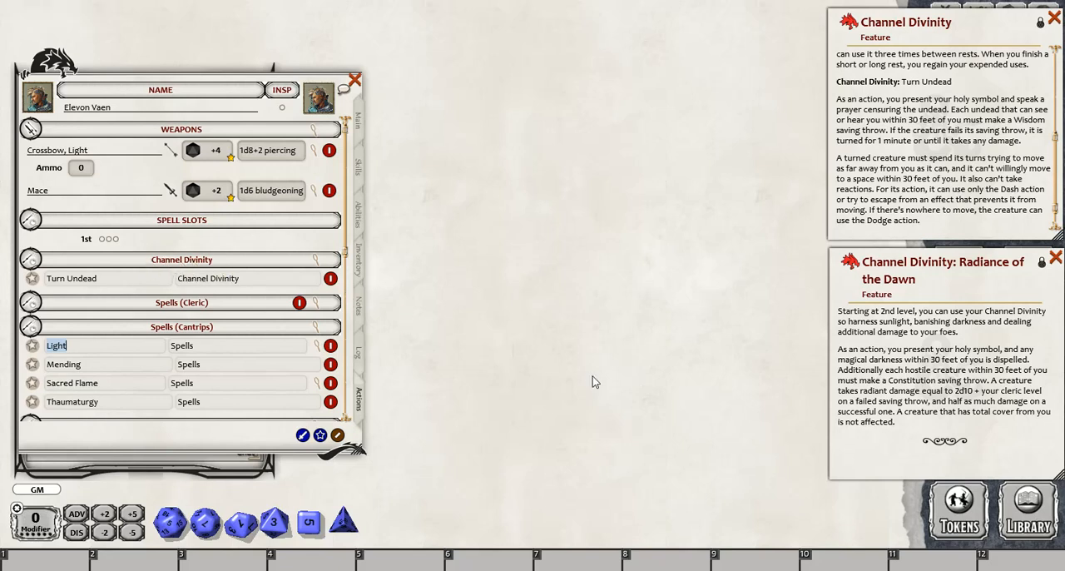
# - Add a second power named Radiance of the Dawn in the Channel Divinity group and finish editing the list
pyautogui.click(319, 434)
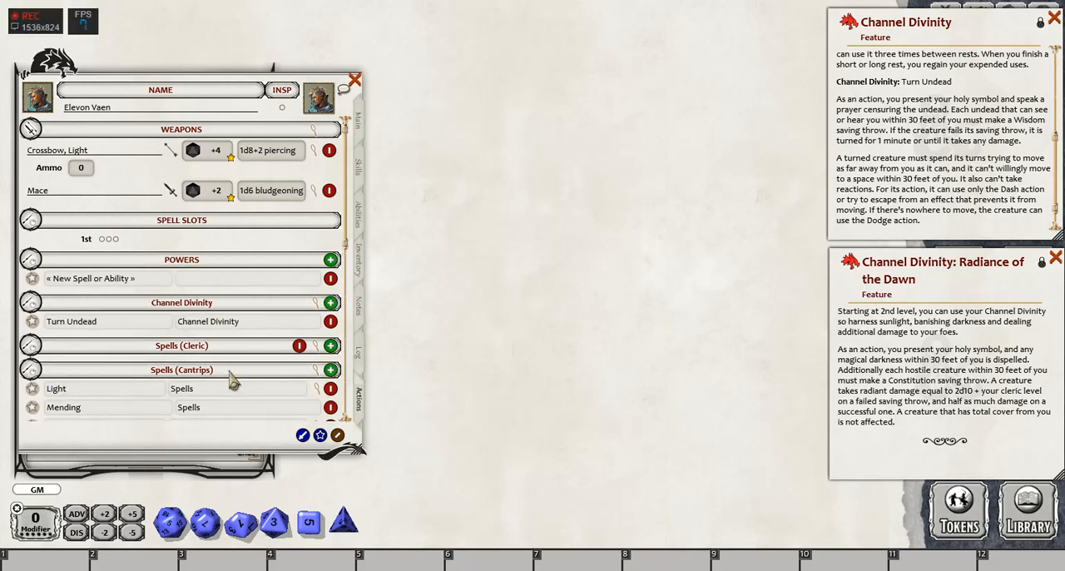
pyautogui.click(151, 279)
pyautogui.write('Radiance of the Dawn')
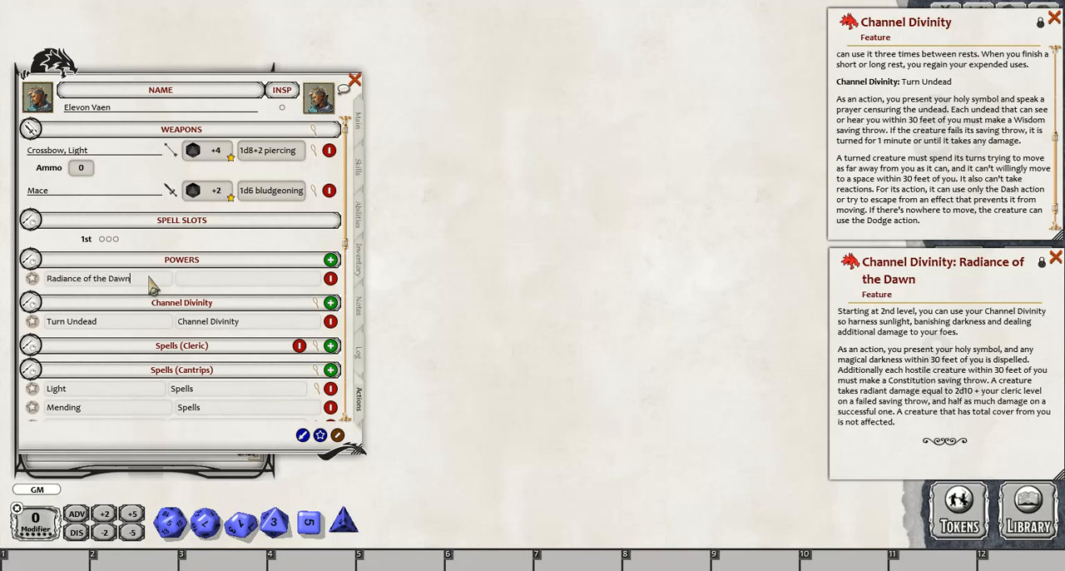
pyautogui.write('Channel D dvini')
pyautogui.write('Divint')
pyautogui.press('Tab')
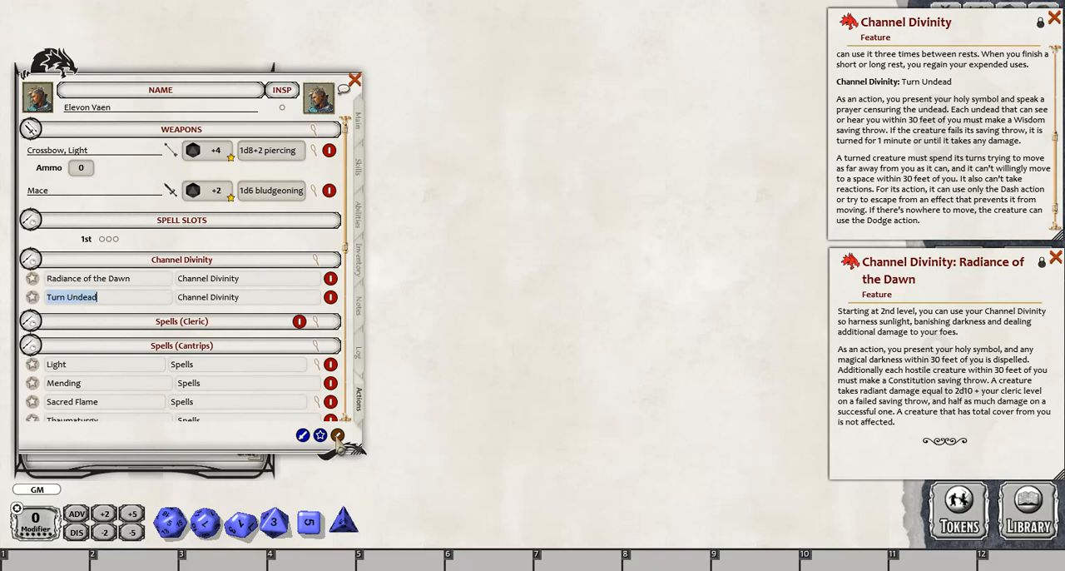
pyautogui.click(337, 434)
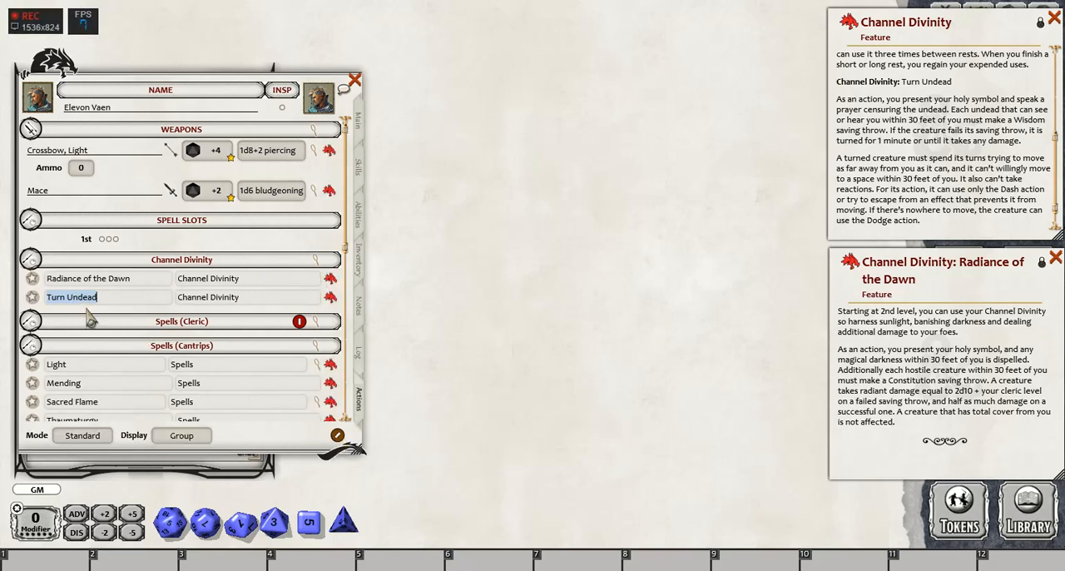
# - Configure the Channel Divinity power group with a Wis-based save DC and 1 use per Rest
pyautogui.click(134, 281)
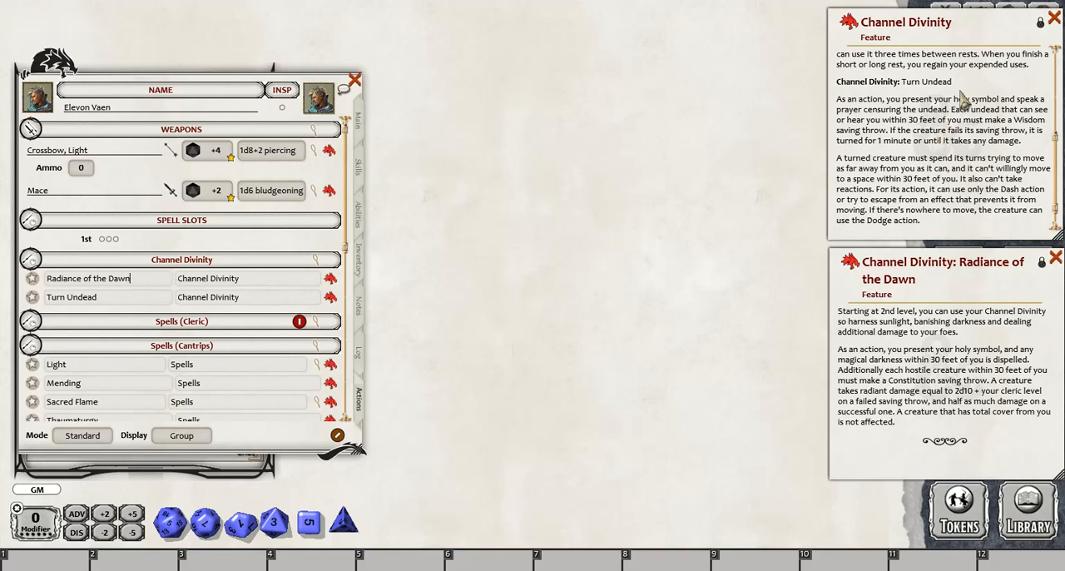
pyautogui.scroll(1, 961, 104)
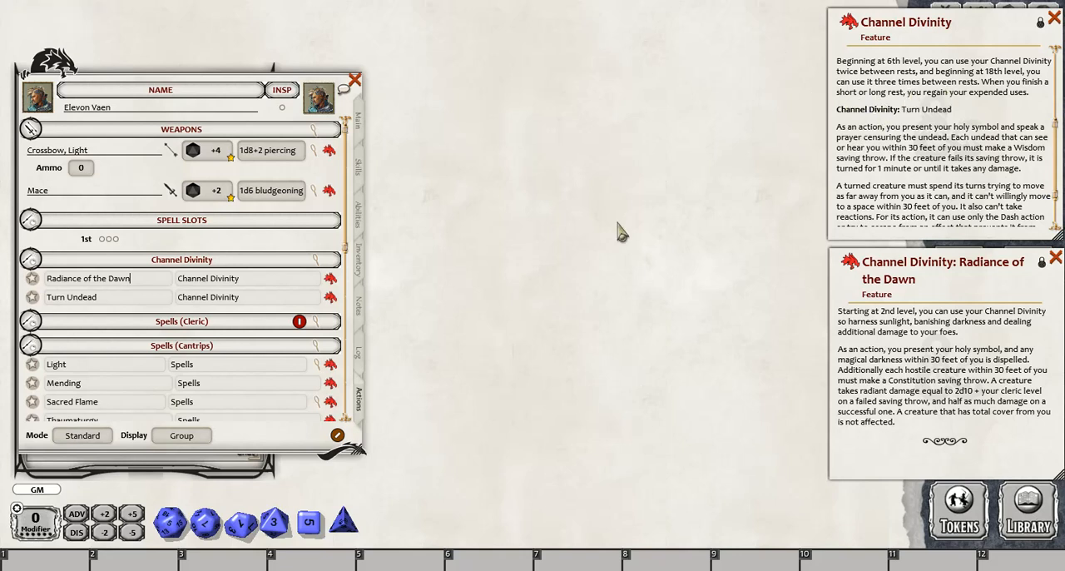
pyautogui.click(316, 261)
pyautogui.moveTo(480, 191); pyautogui.dragTo(480, 165)
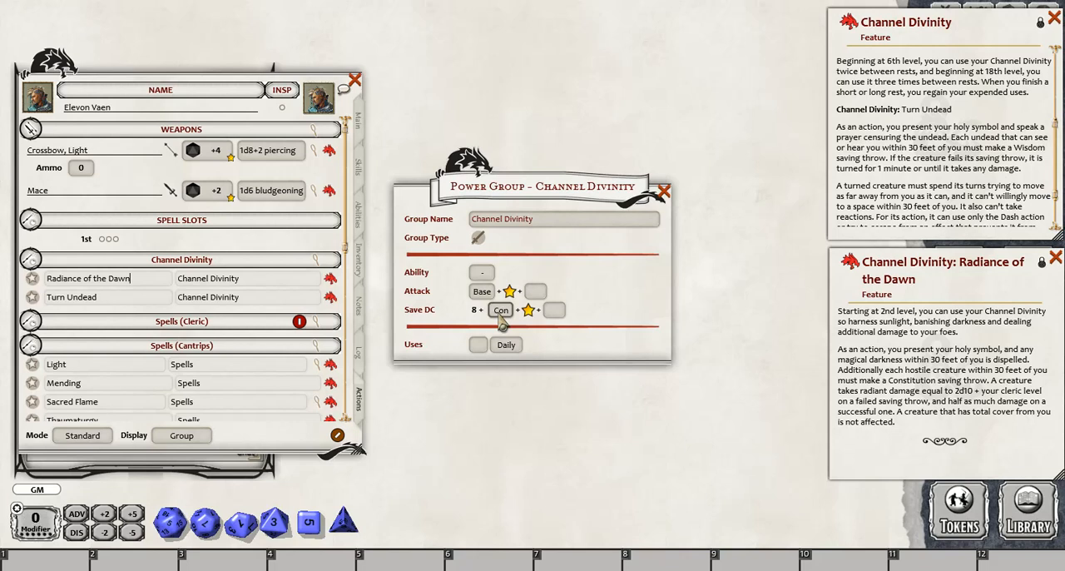
pyautogui.click(500, 311)
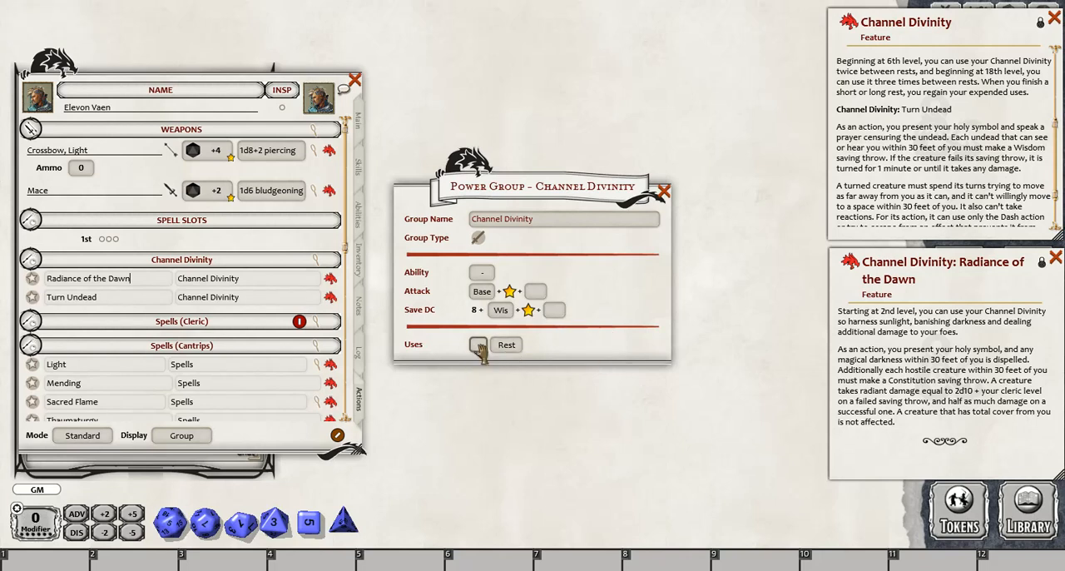
pyautogui.click(479, 346)
pyautogui.write('1')
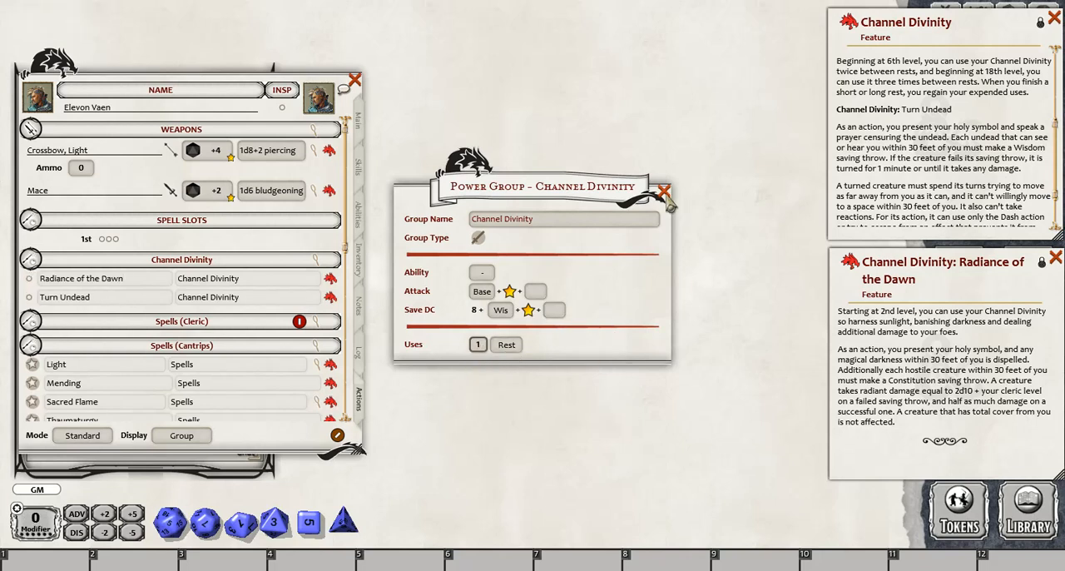
pyautogui.click(665, 195)
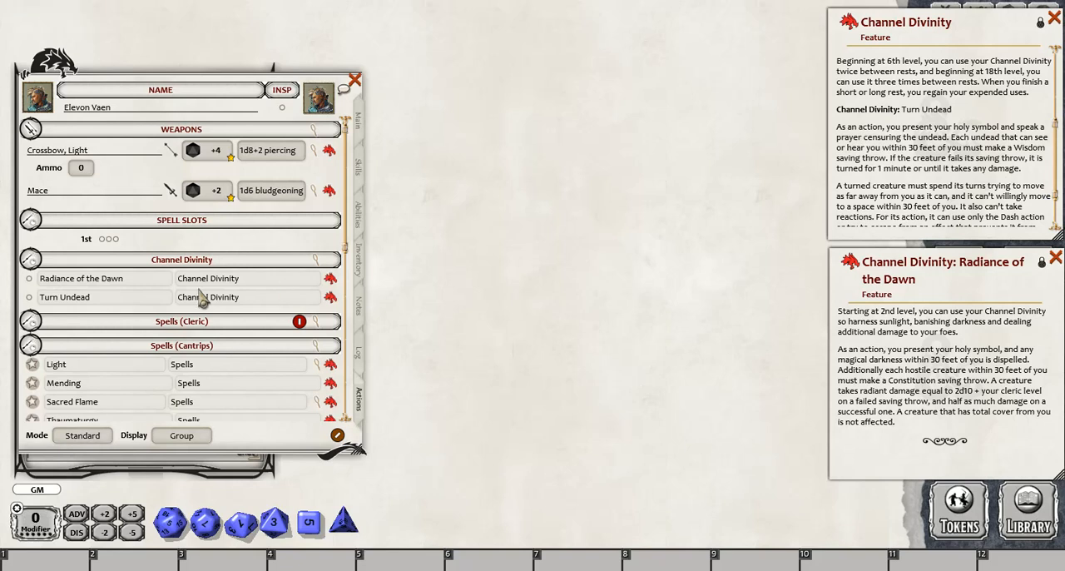
# - Add a cast action to Turn Undead and set its save type to Wis against the group DC
pyautogui.rightClick(130, 302)
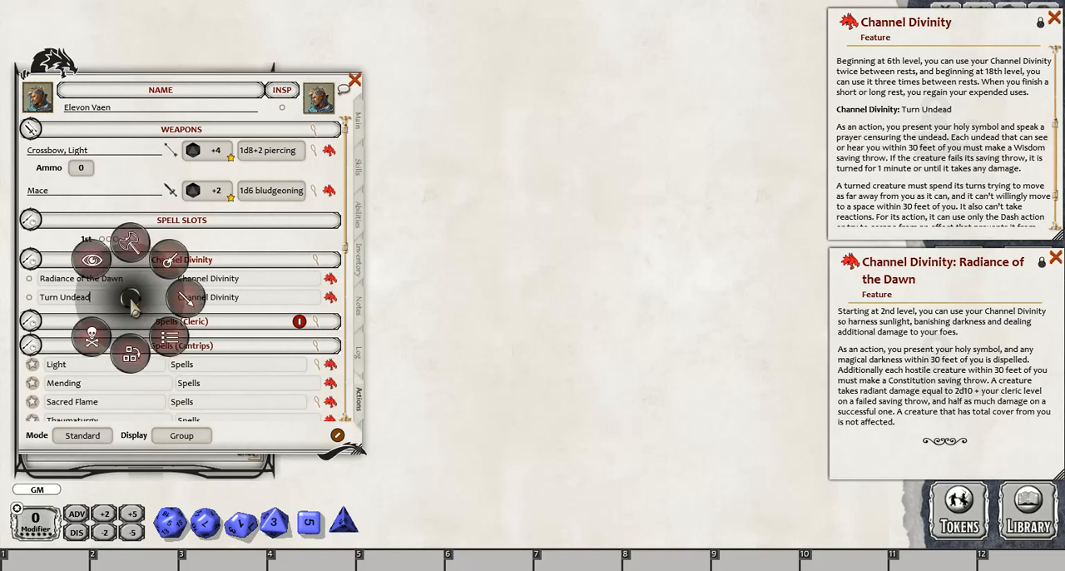
pyautogui.click(184, 306)
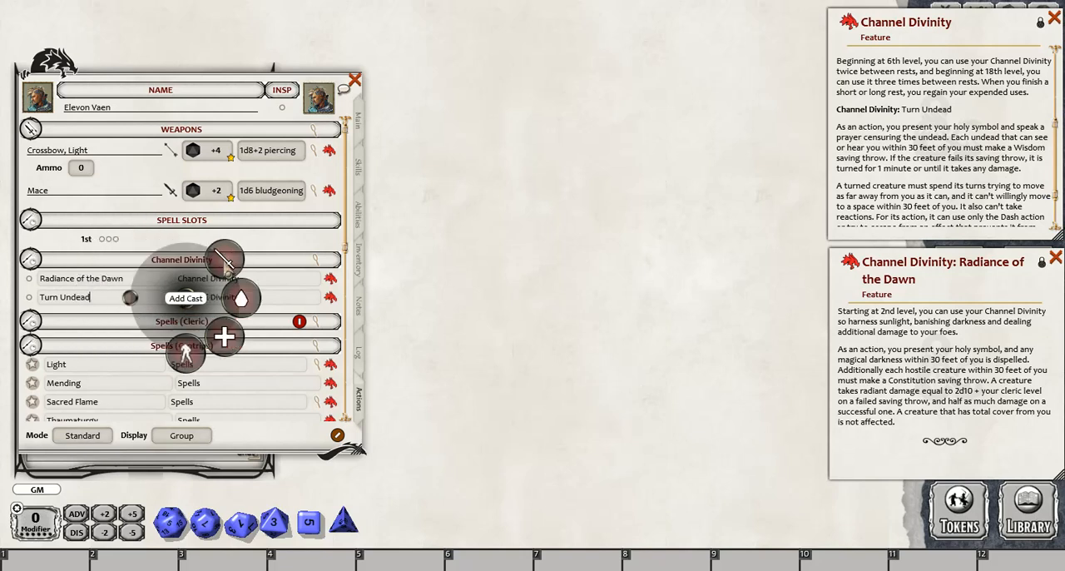
pyautogui.click(225, 263)
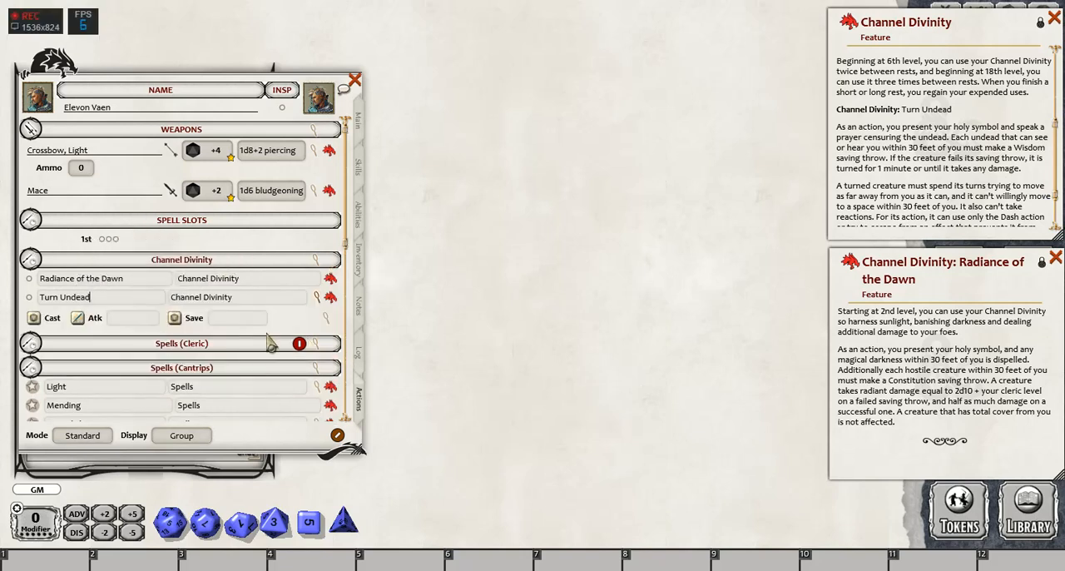
pyautogui.click(327, 318)
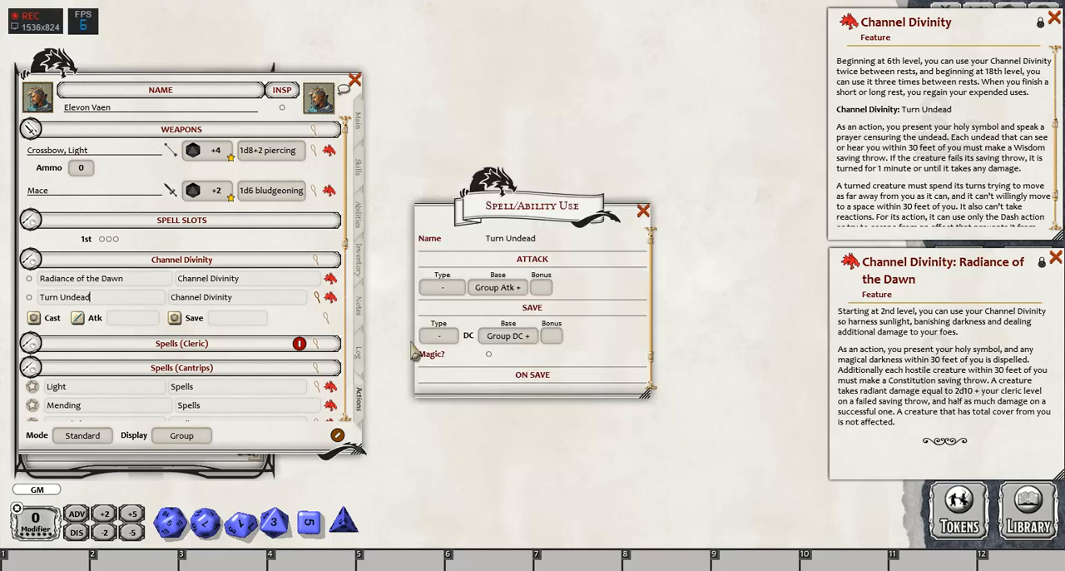
pyautogui.scroll(-1, 532, 316)
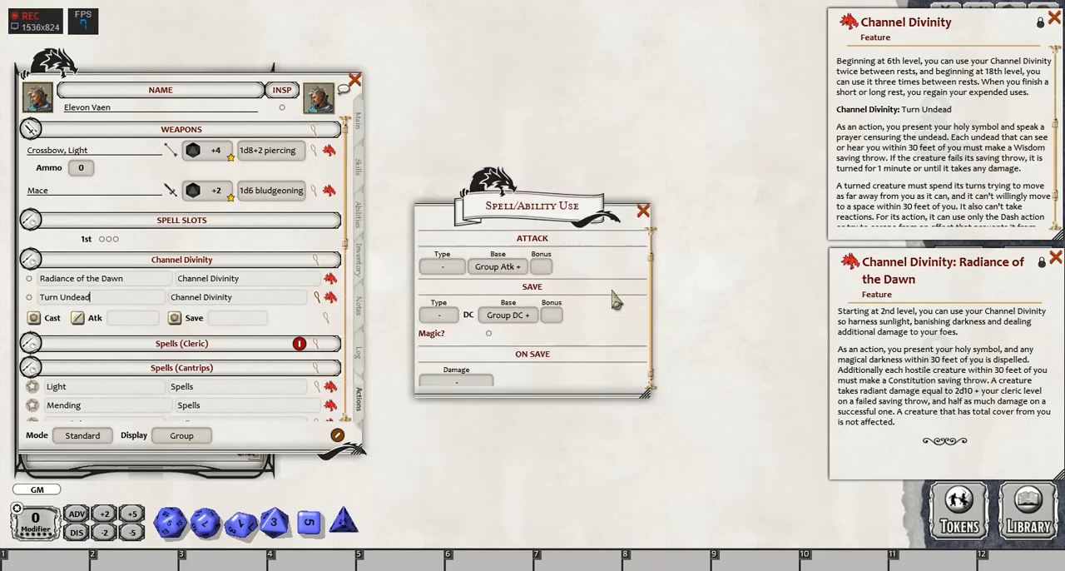
pyautogui.click(439, 313)
pyautogui.click(438, 313)
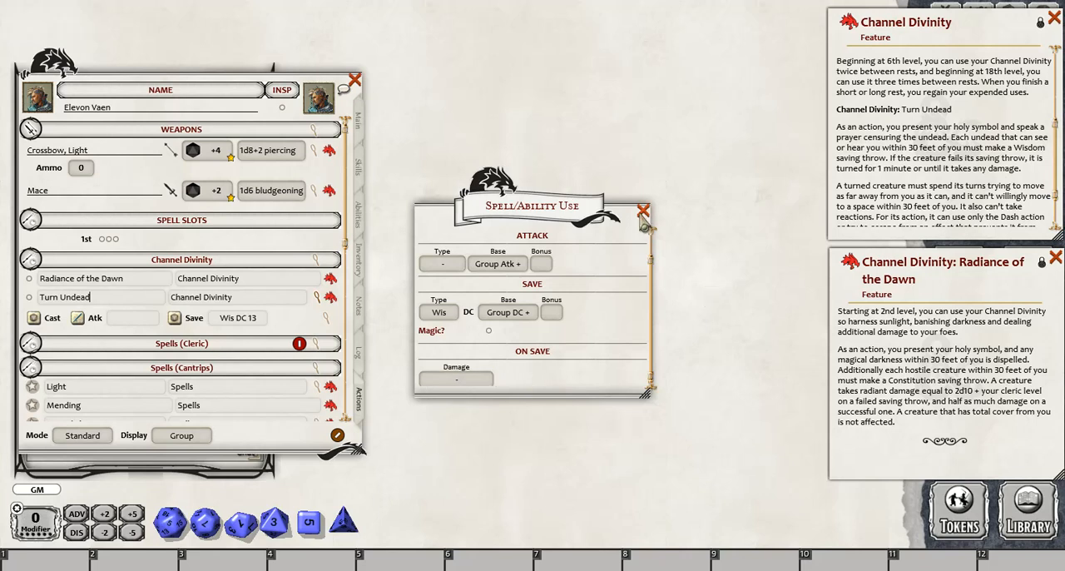
pyautogui.click(643, 210)
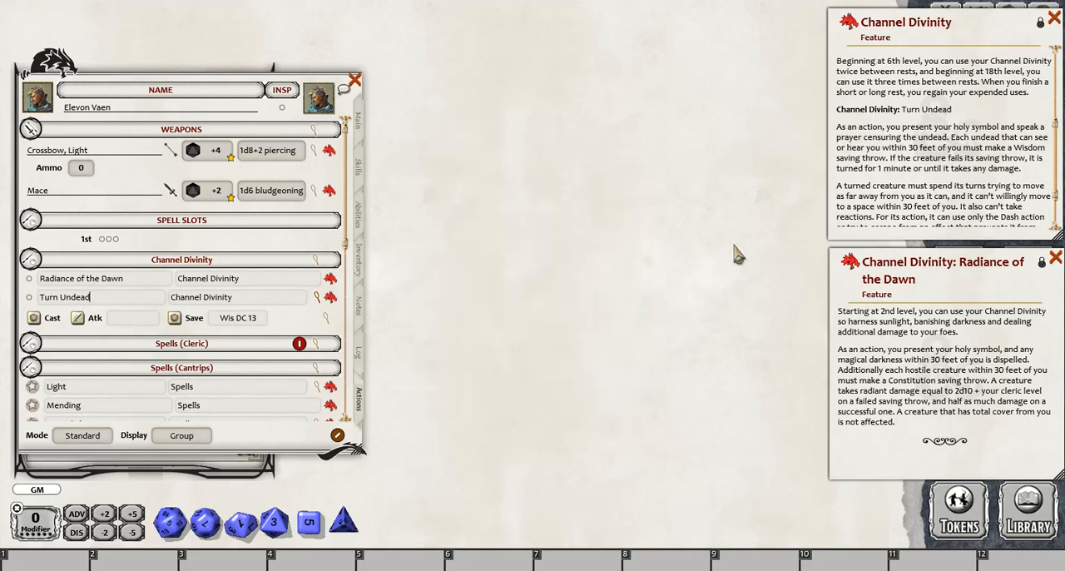
# - Add an effect action to Turn Undead with the description Turned and a duration of 1 minute
pyautogui.rightClick(115, 304)
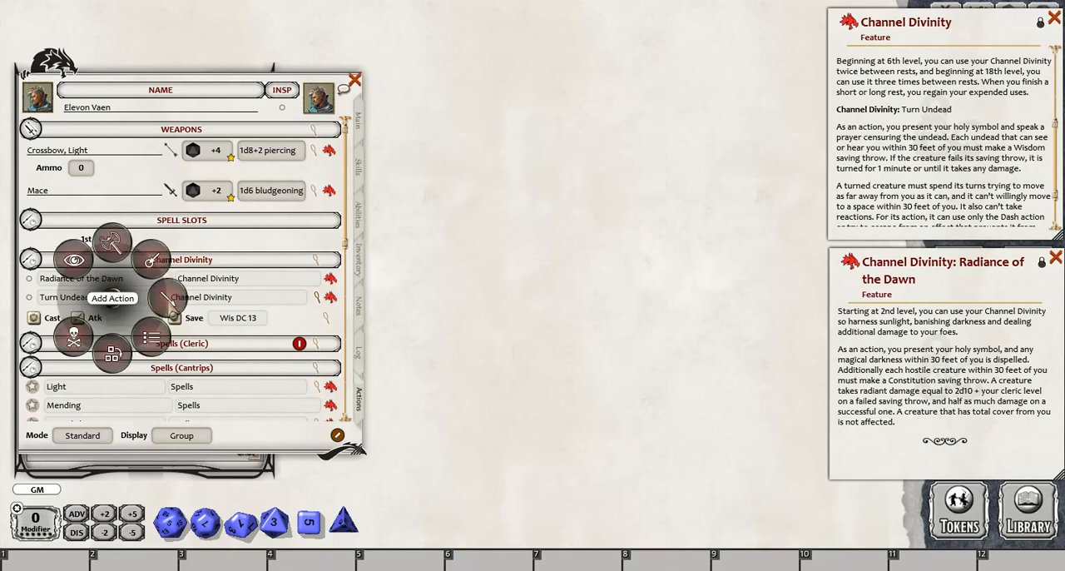
pyautogui.click(167, 299)
pyautogui.click(166, 351)
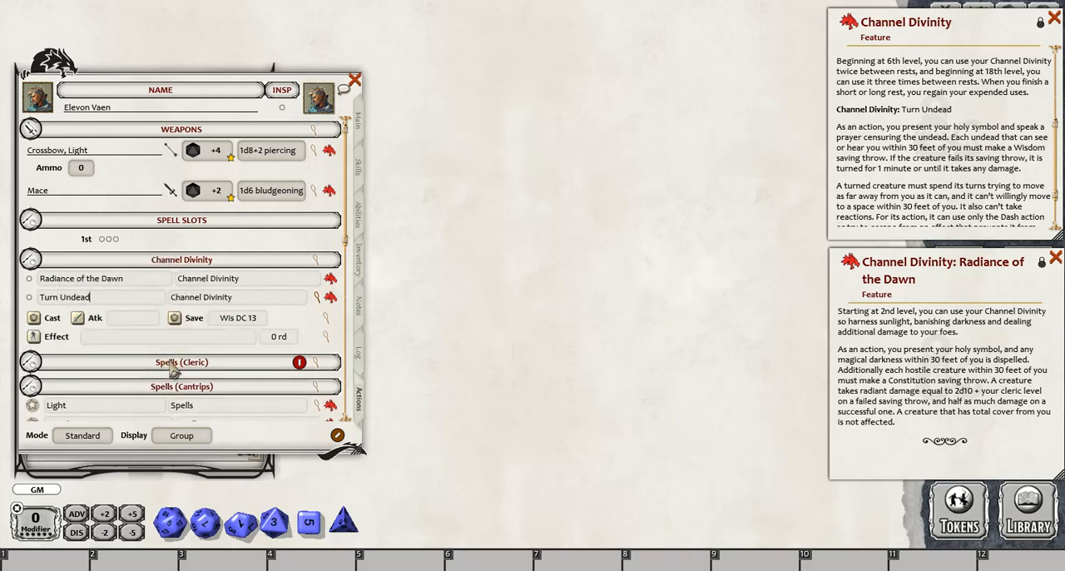
pyautogui.click(326, 336)
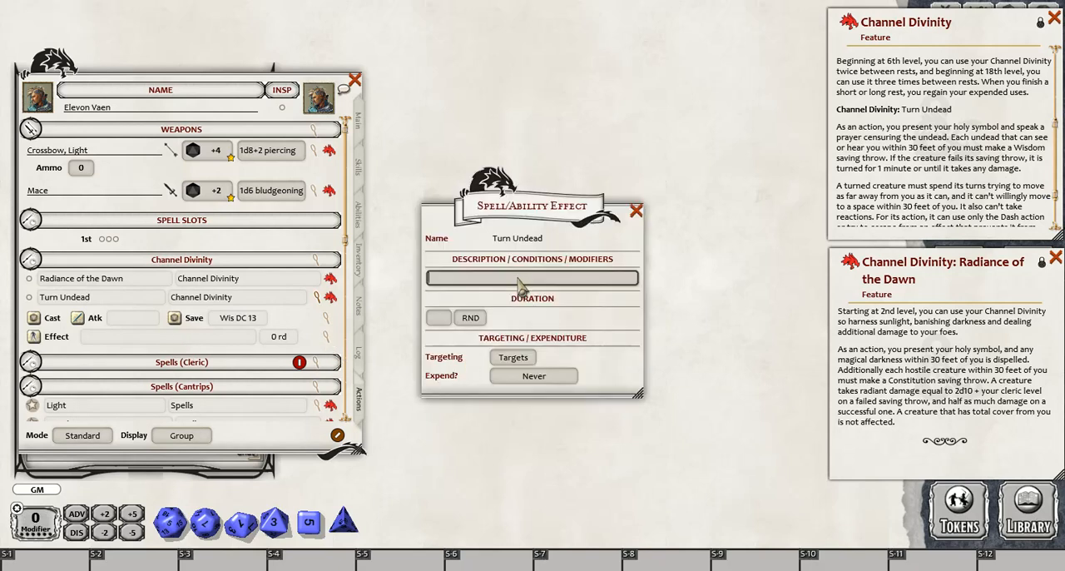
pyautogui.write('Turned')
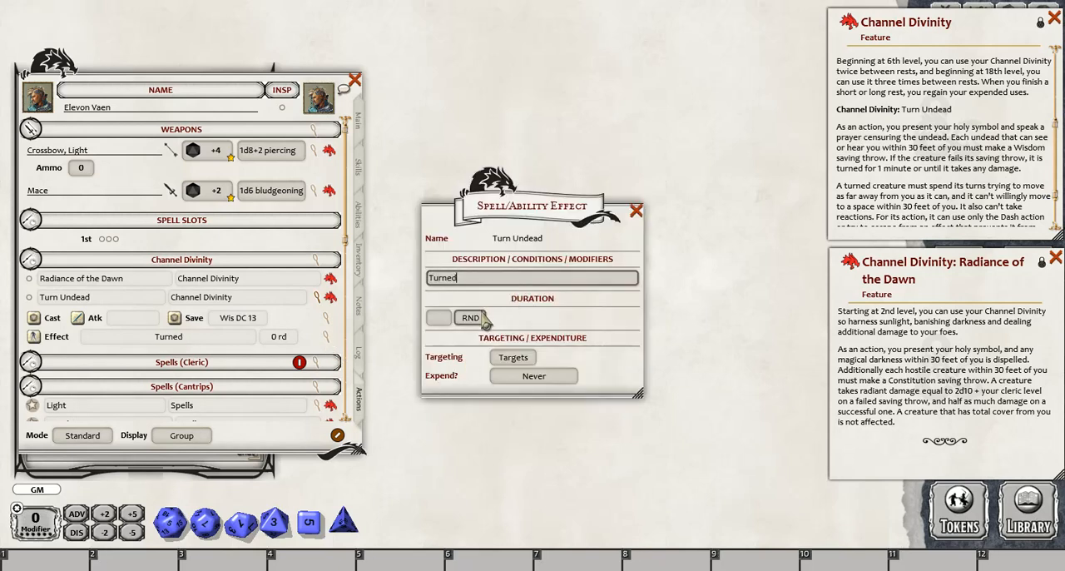
pyautogui.press('Tab')
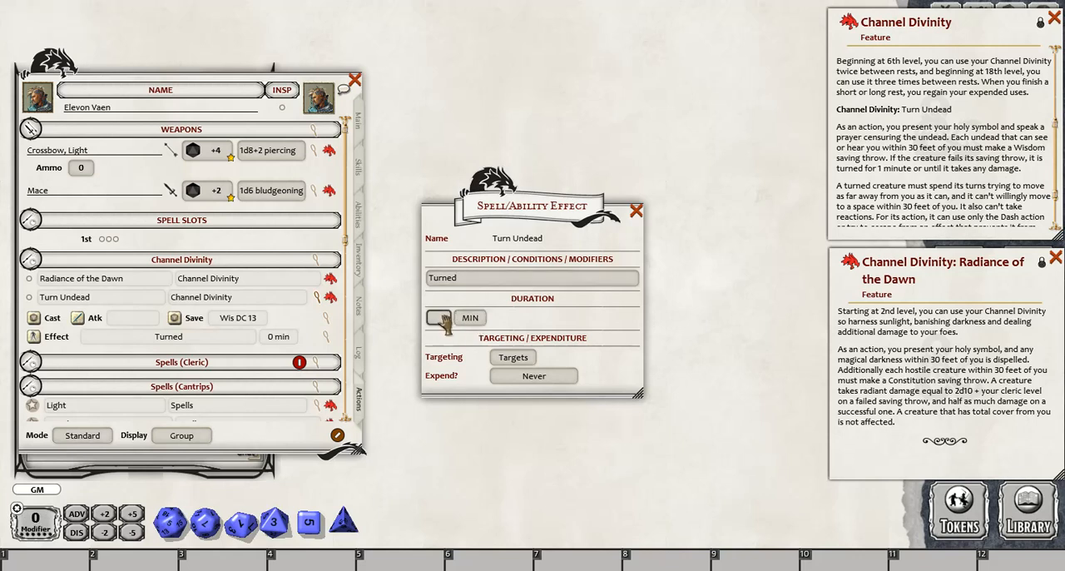
pyautogui.write('1')
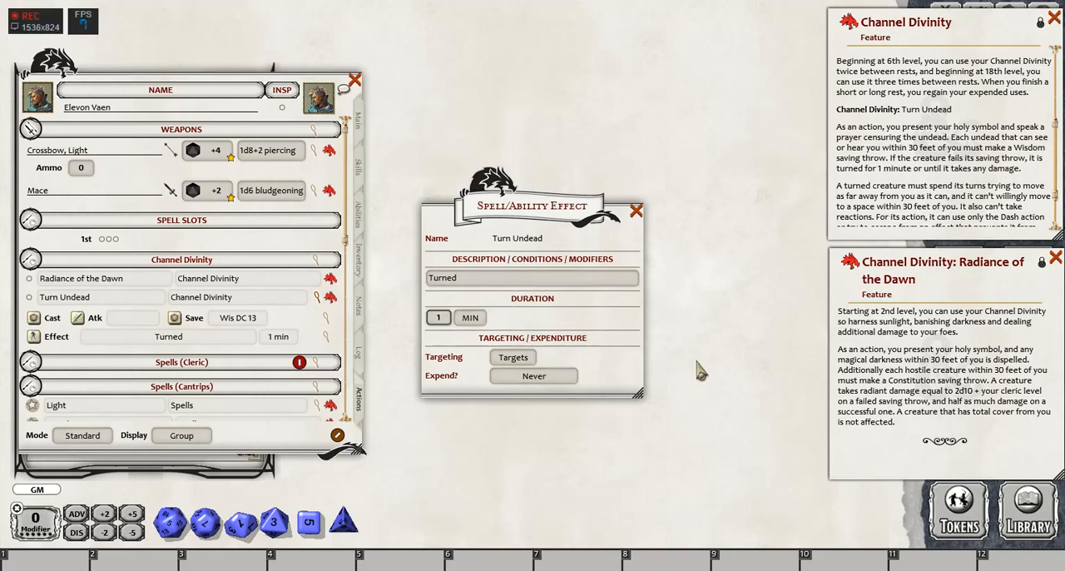
# - Collapse Turn Undead's action details and add a cast action to Radiance of the Dawn
pyautogui.click(636, 211)
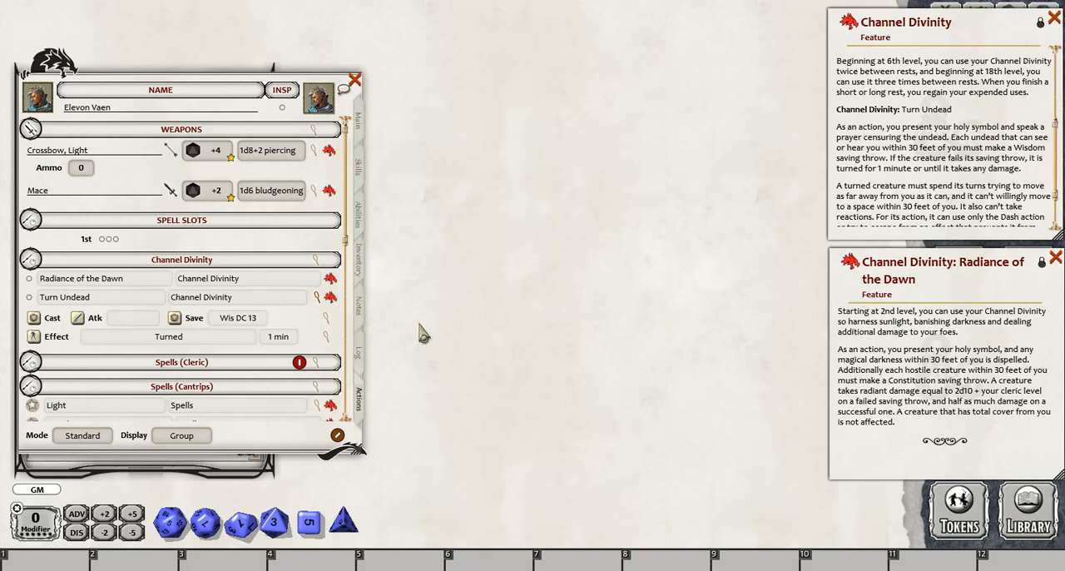
pyautogui.click(319, 305)
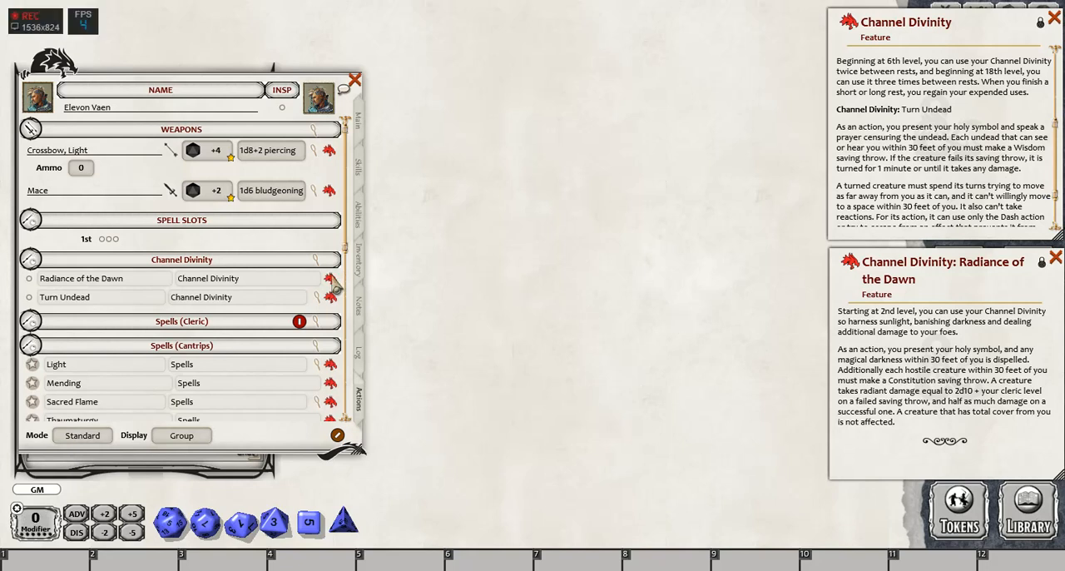
pyautogui.rightClick(144, 278)
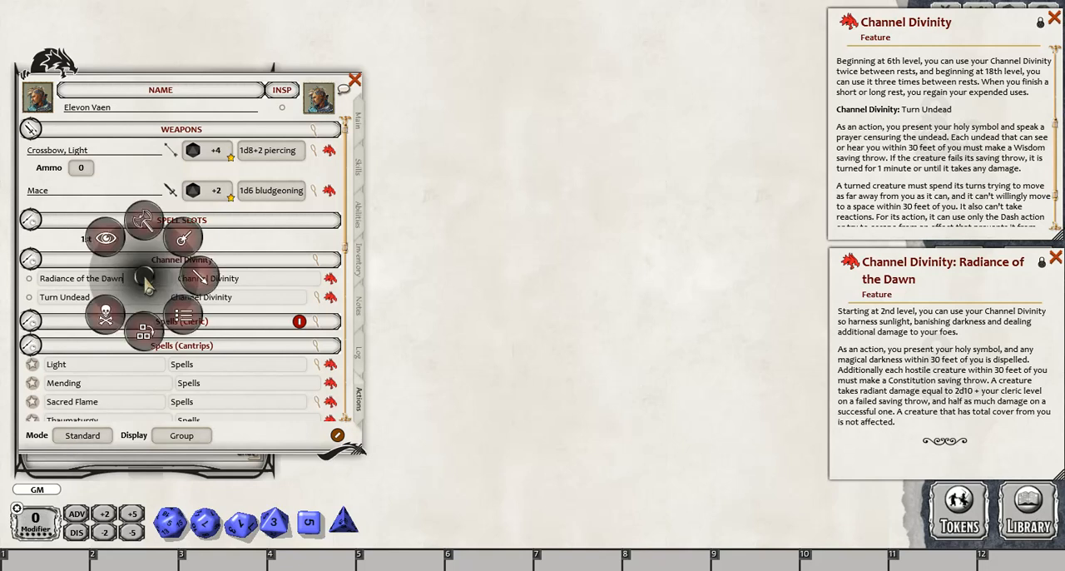
pyautogui.click(200, 283)
pyautogui.click(239, 239)
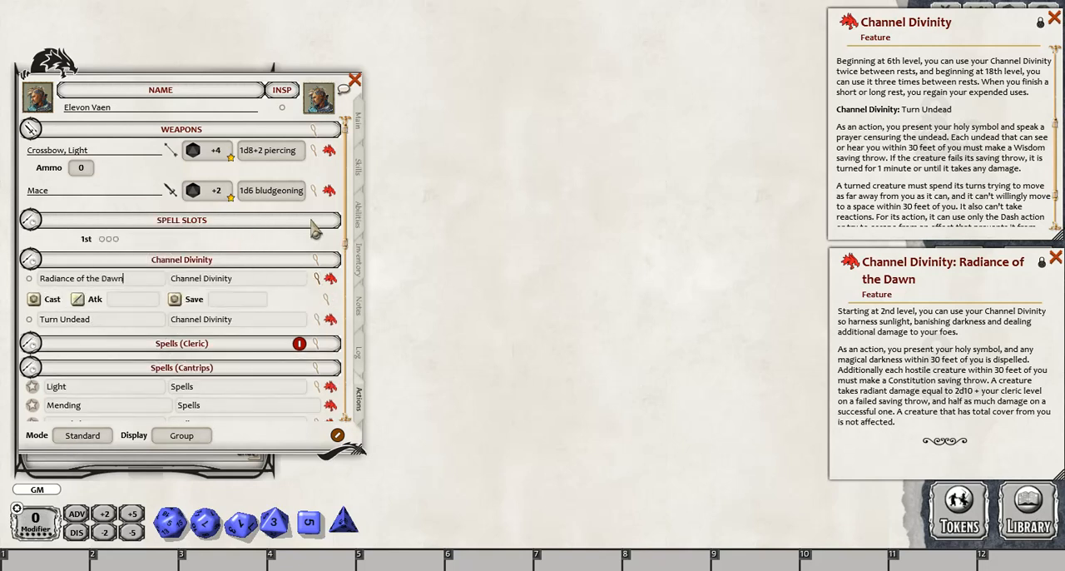
# - Set the Radiance of the Dawn cast action to a Con save against the group DC, with damage Half on Success
pyautogui.click(327, 298)
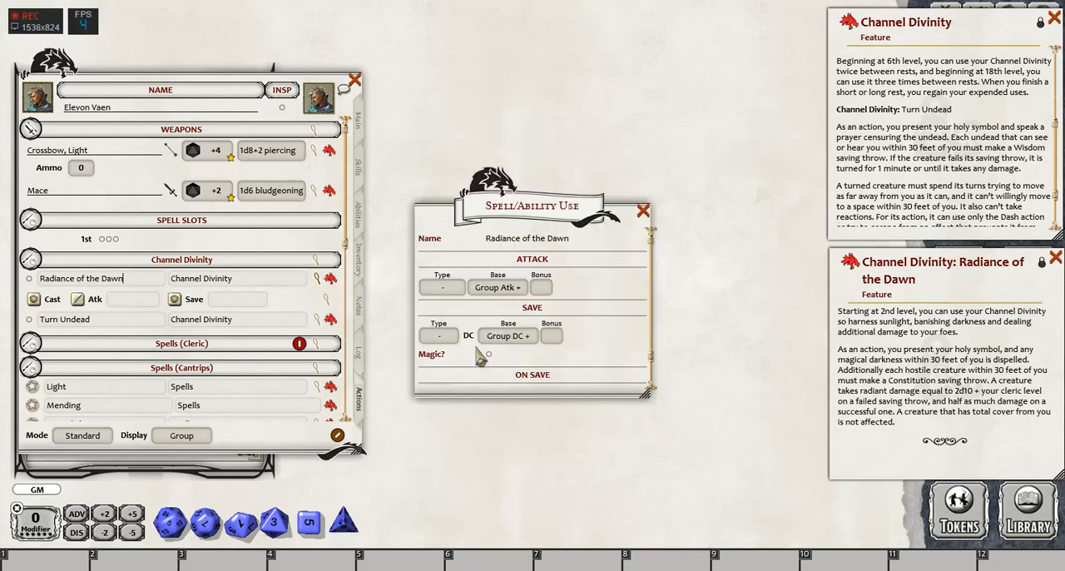
pyautogui.click(439, 337)
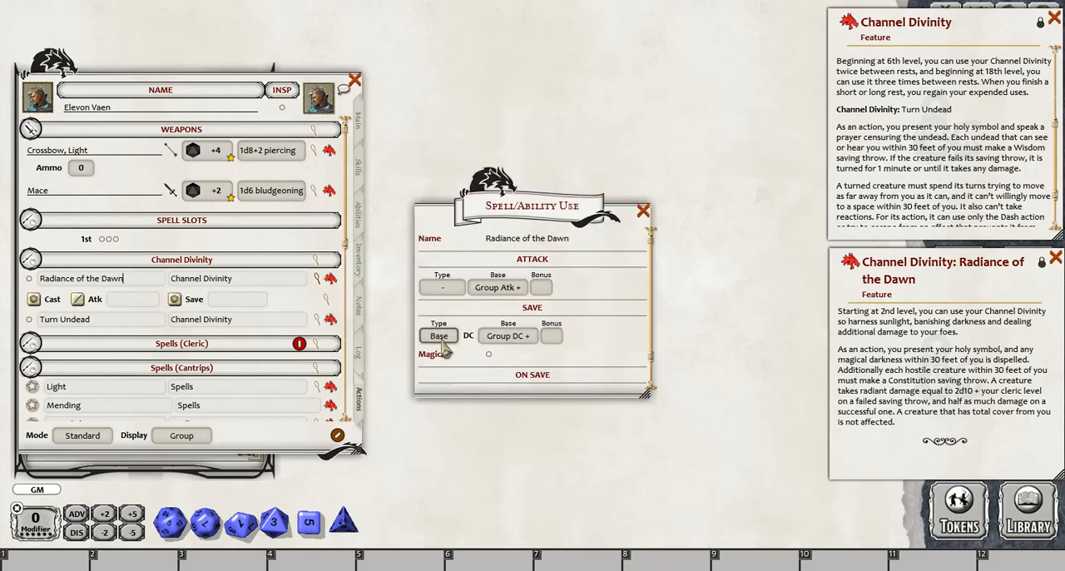
pyautogui.click(444, 352)
pyautogui.scroll(-1, 445, 356)
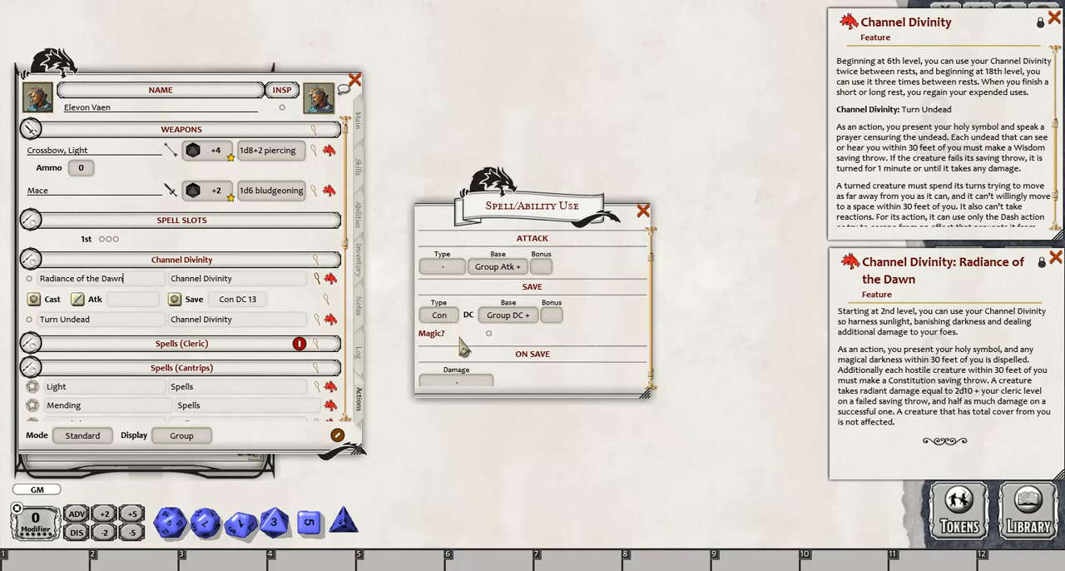
pyautogui.click(455, 381)
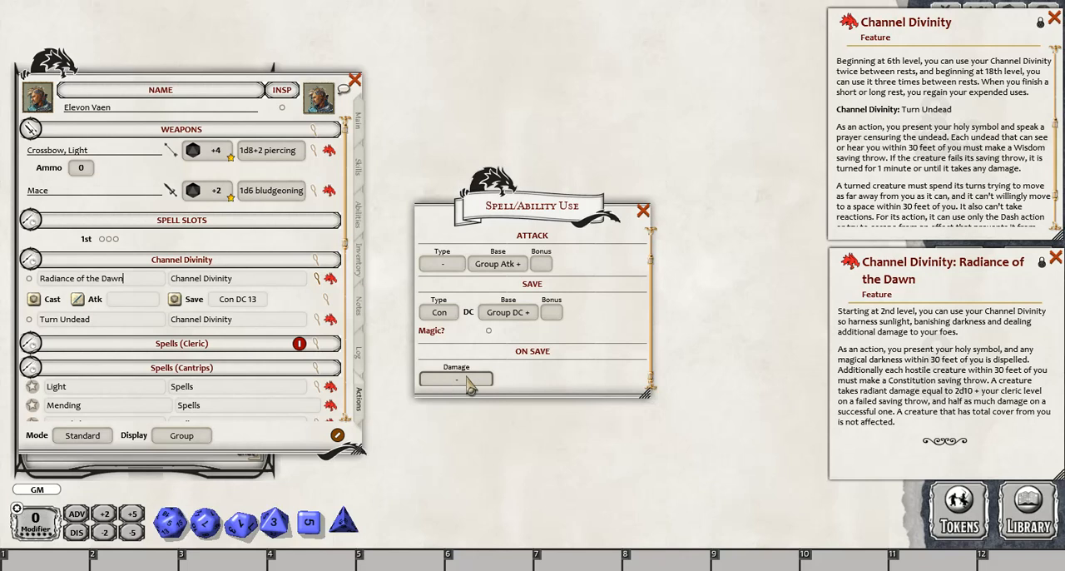
pyautogui.click(456, 379)
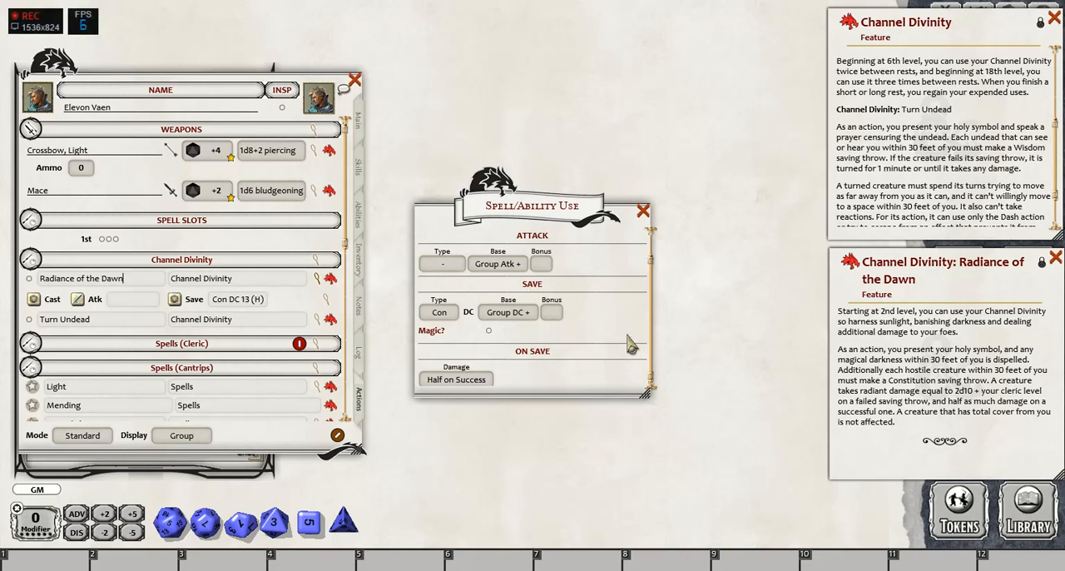
pyautogui.click(488, 331)
pyautogui.click(643, 211)
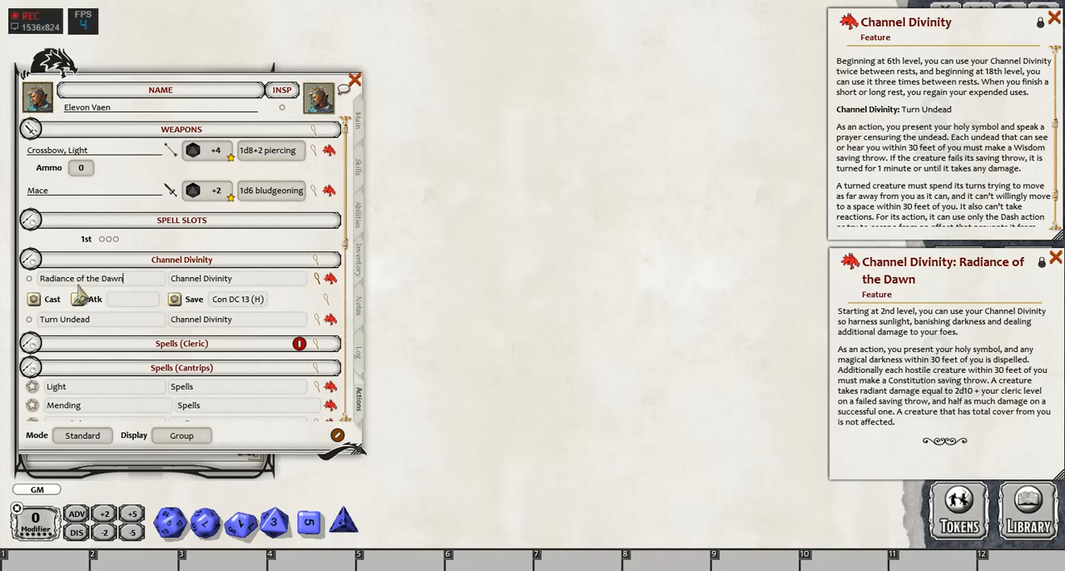
# - Add a damage action to Radiance of the Dawn and create a new damage entry in its settings
pyautogui.rightClick(135, 278)
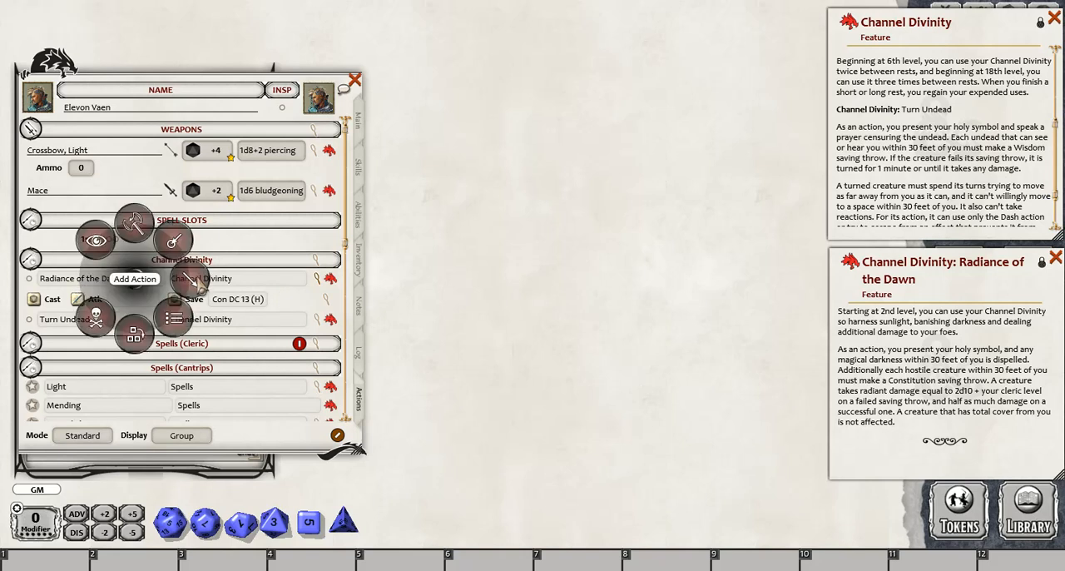
pyautogui.click(199, 288)
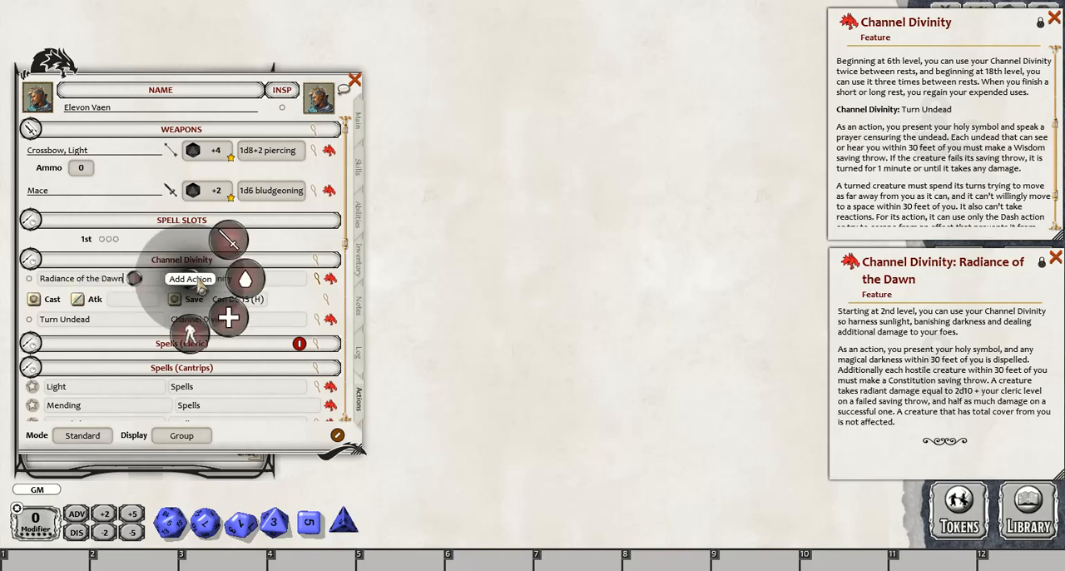
pyautogui.click(247, 281)
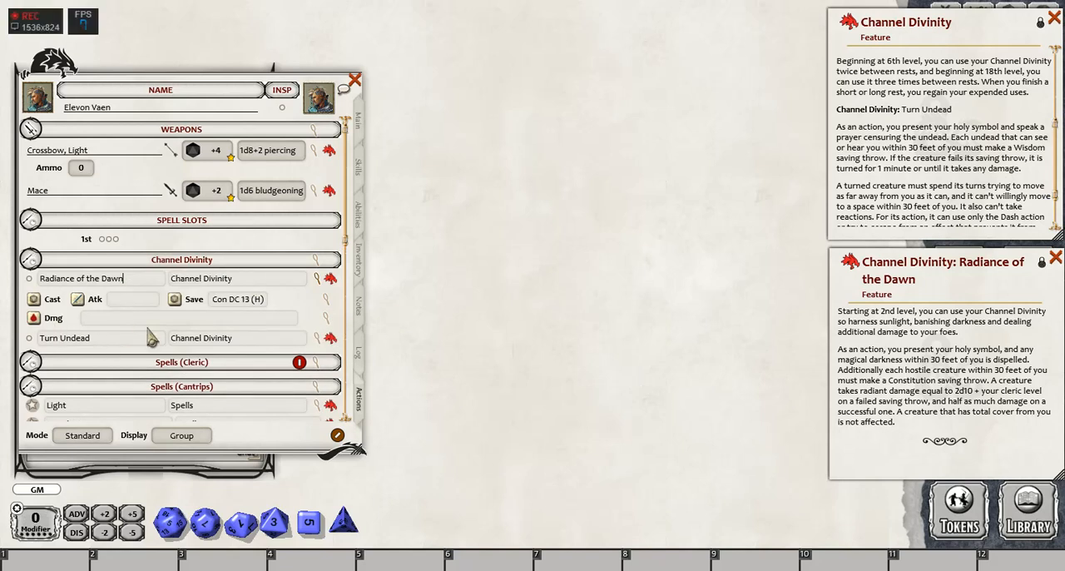
pyautogui.click(327, 331)
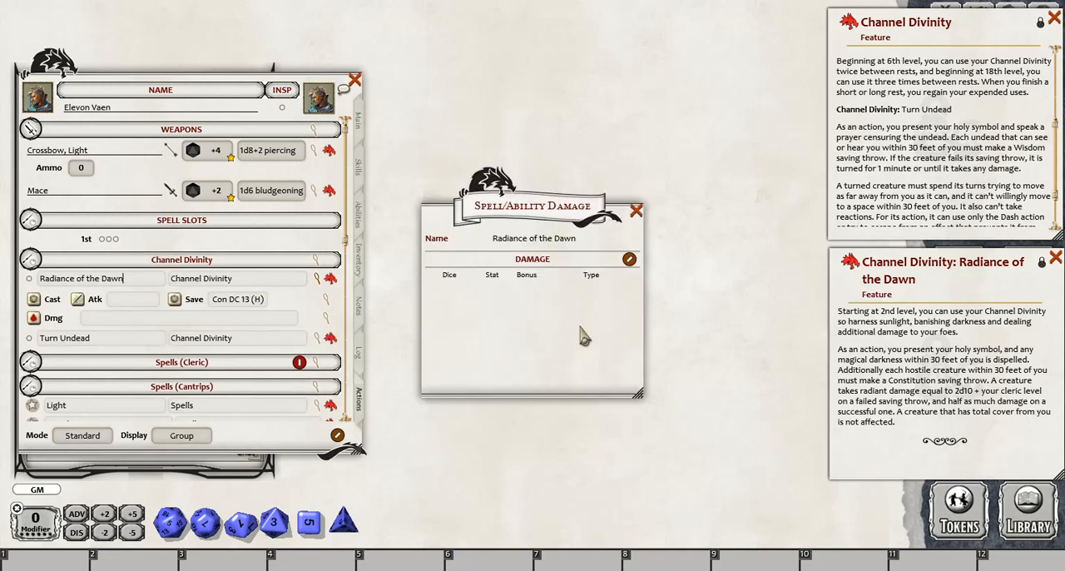
pyautogui.click(629, 259)
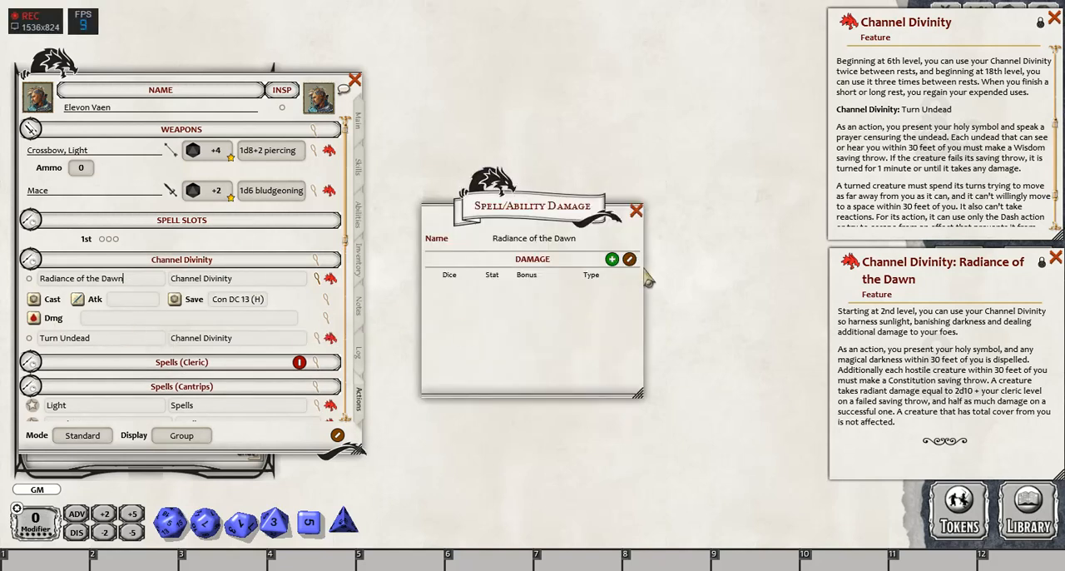
pyautogui.click(612, 260)
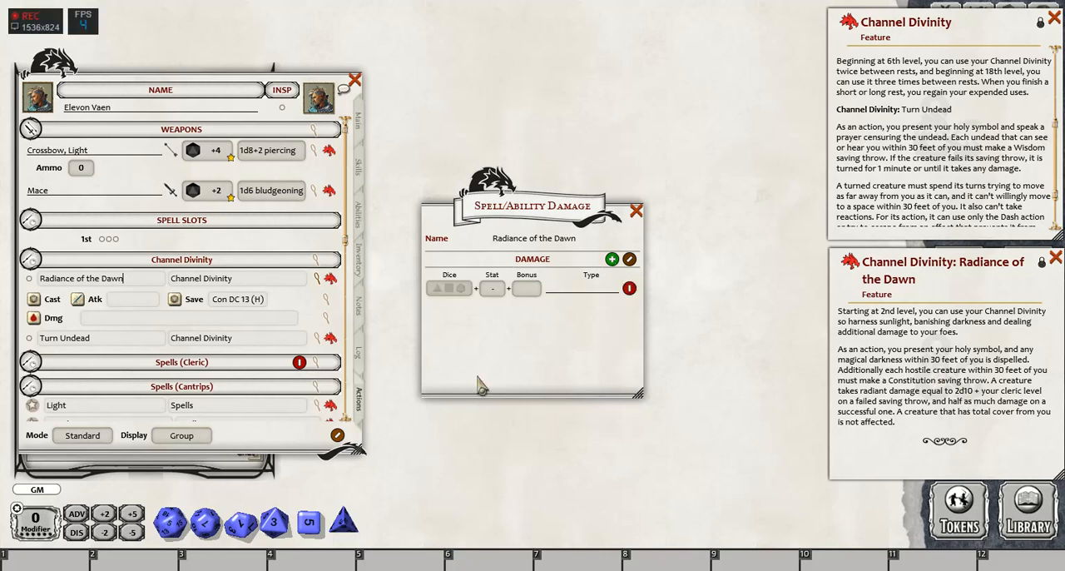
# - Set the Radiance of the Dawn damage entry to 2d10 plus the Lvl stat with type Radiant, and finish editing
pyautogui.rightClick(240, 523)
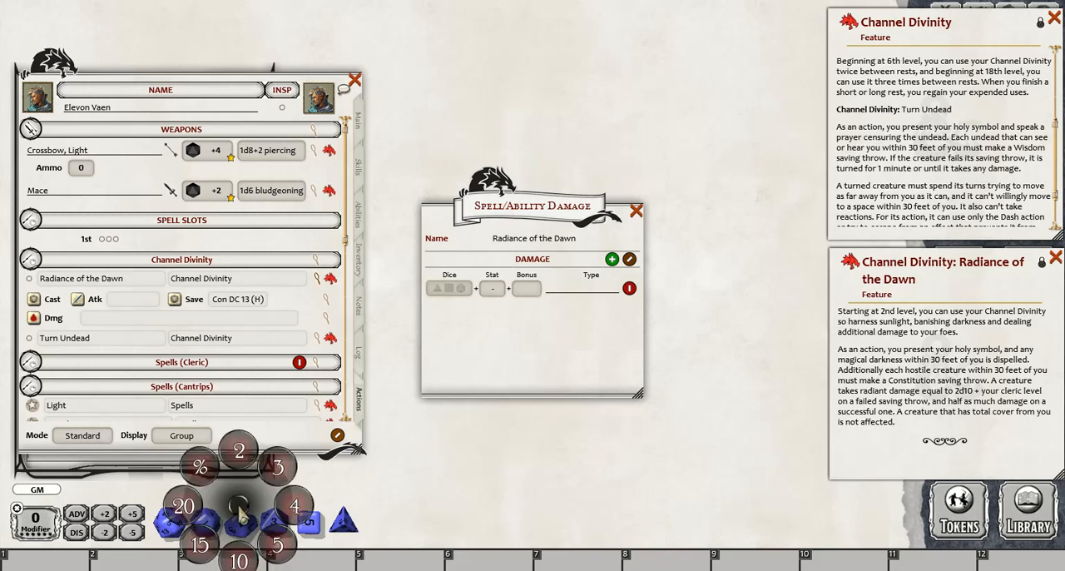
pyautogui.click(244, 459)
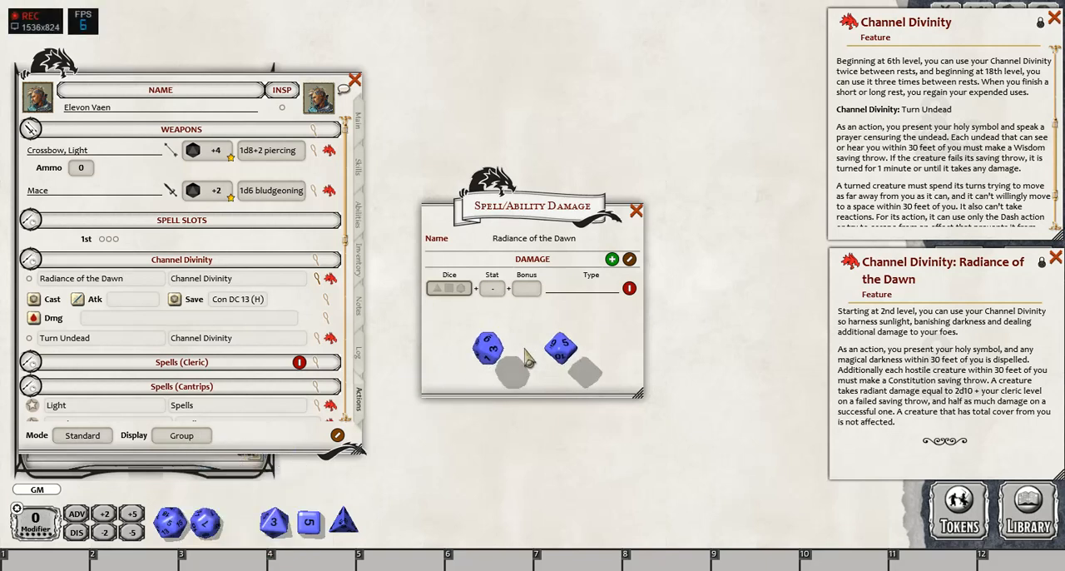
pyautogui.click(450, 292)
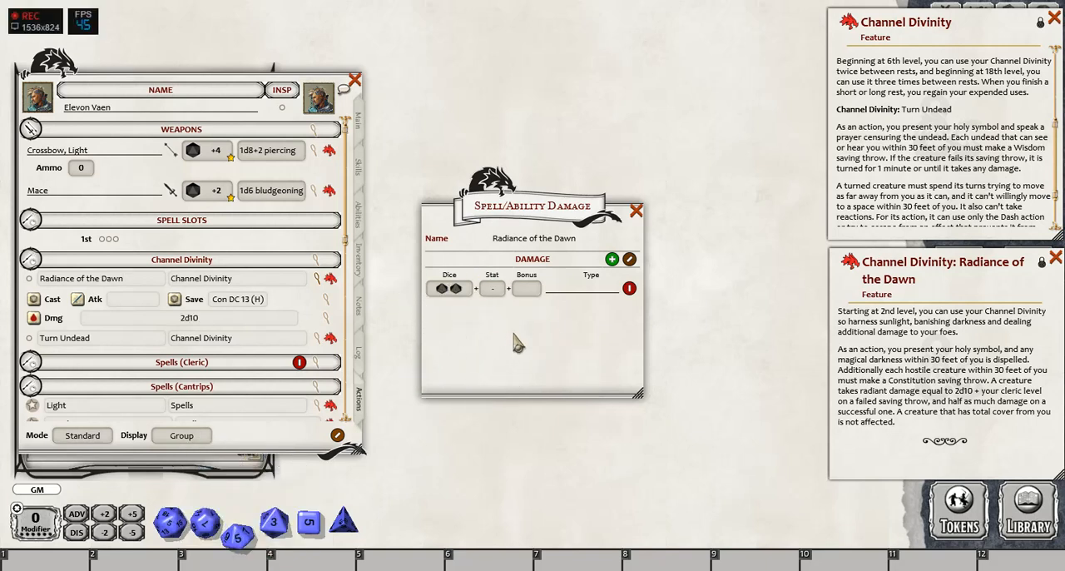
pyautogui.click(490, 300)
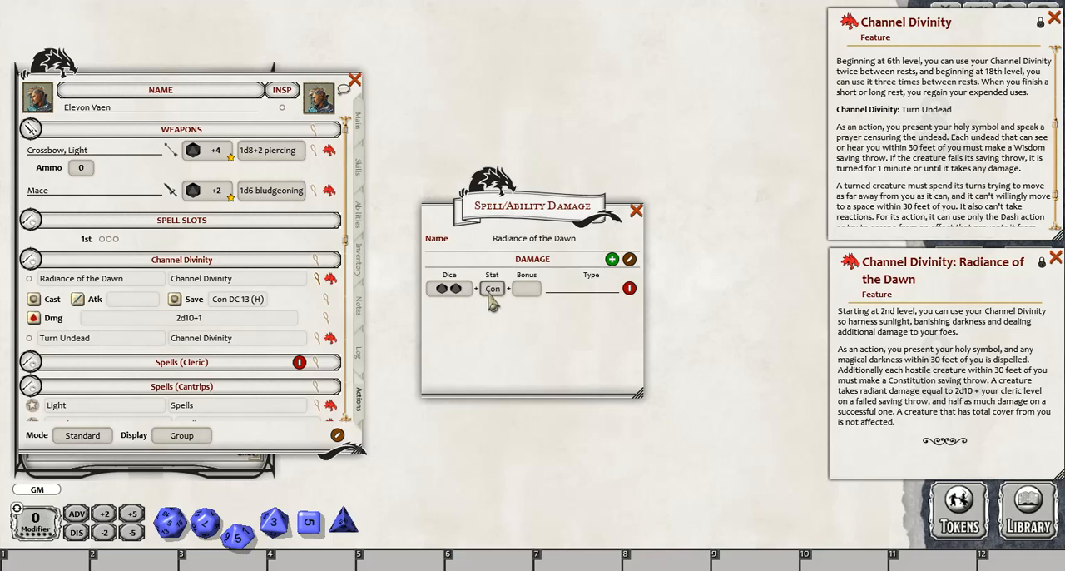
pyautogui.click(492, 301)
pyautogui.write('Radi')
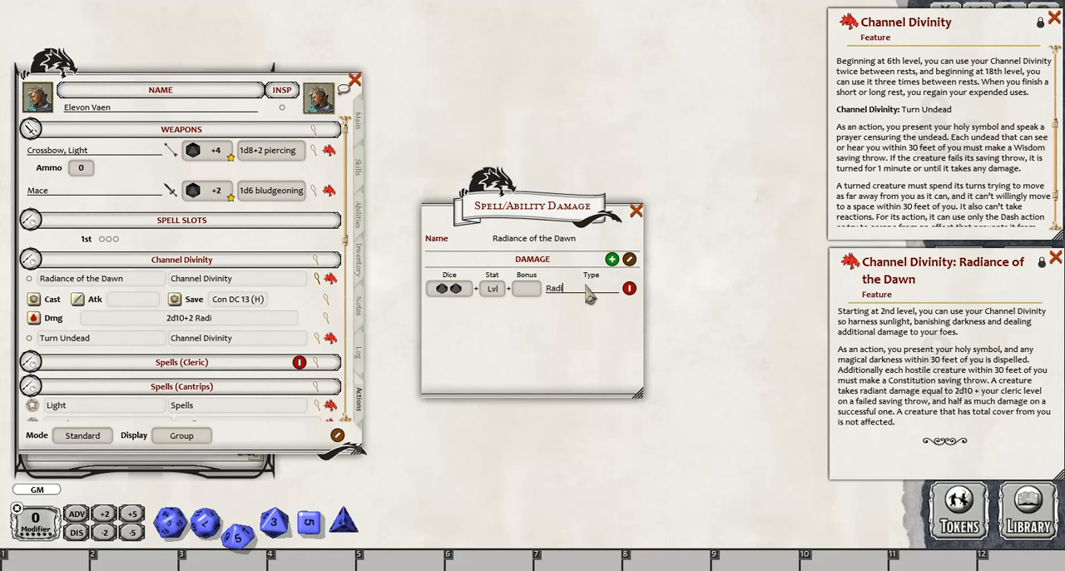
pyautogui.write('ant')
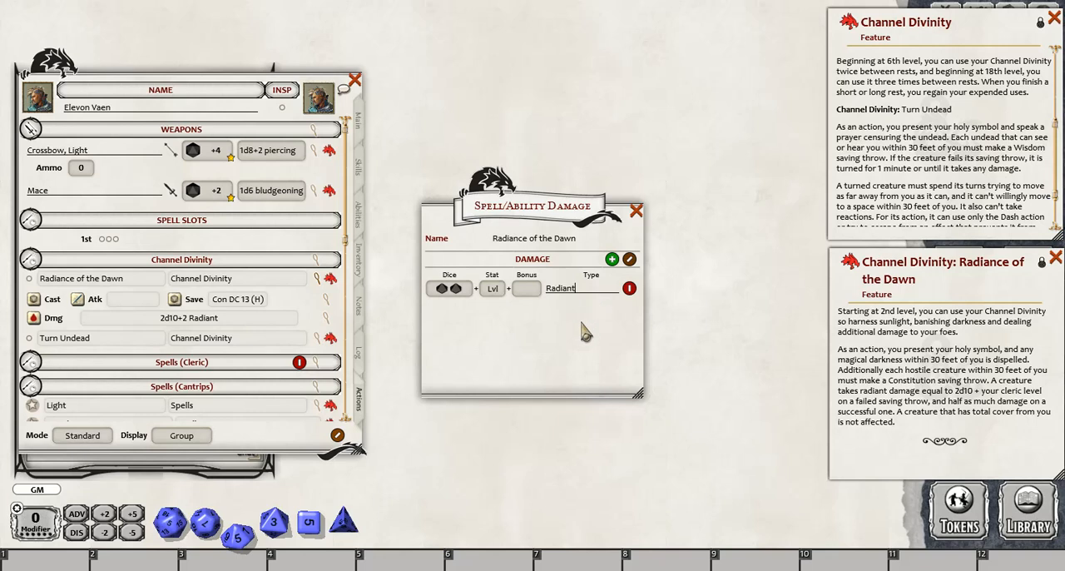
pyautogui.click(630, 259)
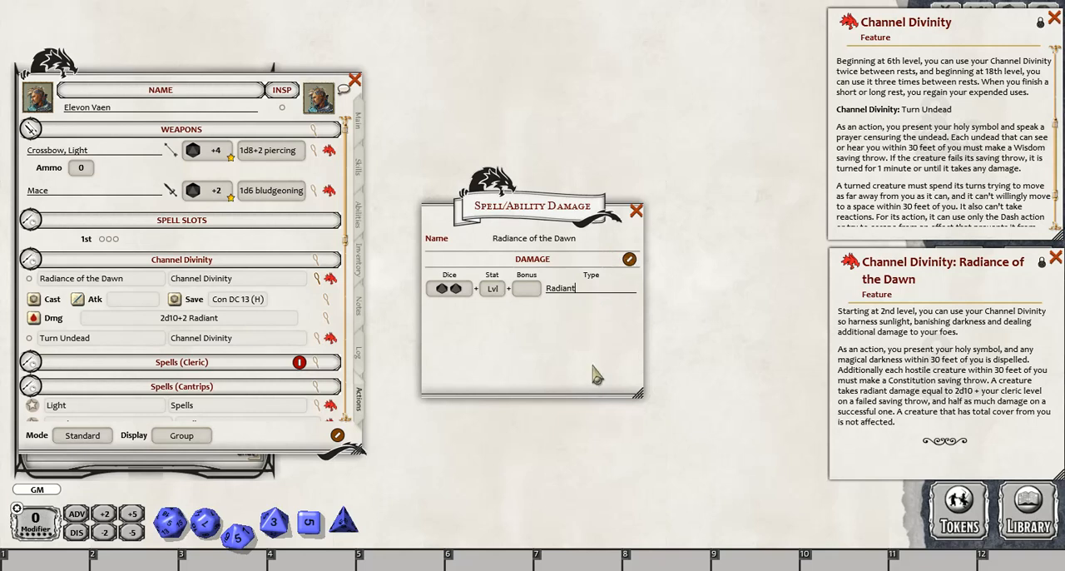
pyautogui.click(636, 212)
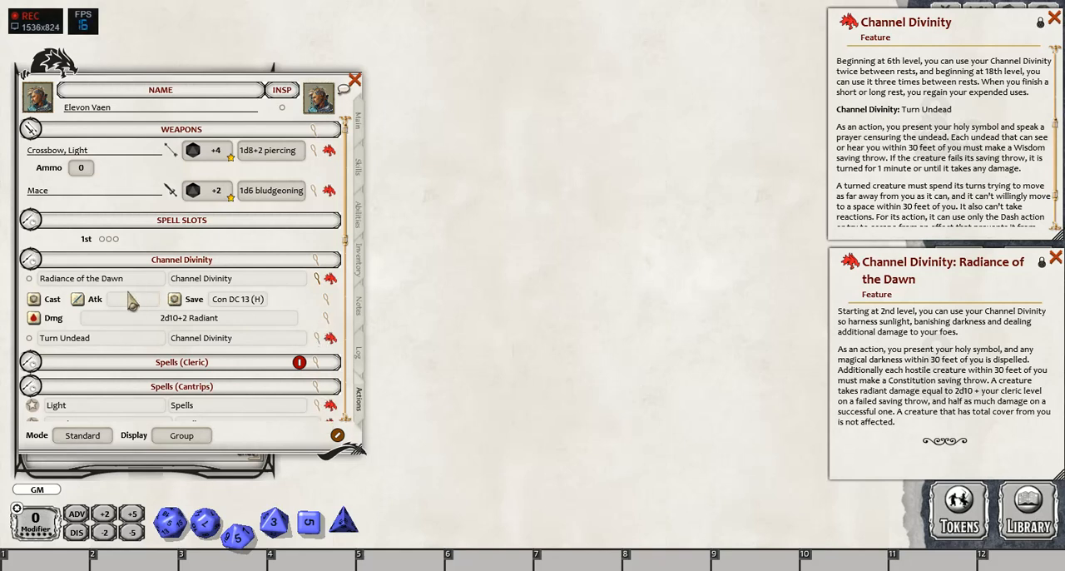
# - Collapse Radiance of the Dawn's details and switch the powers display to Actions
pyautogui.click(316, 284)
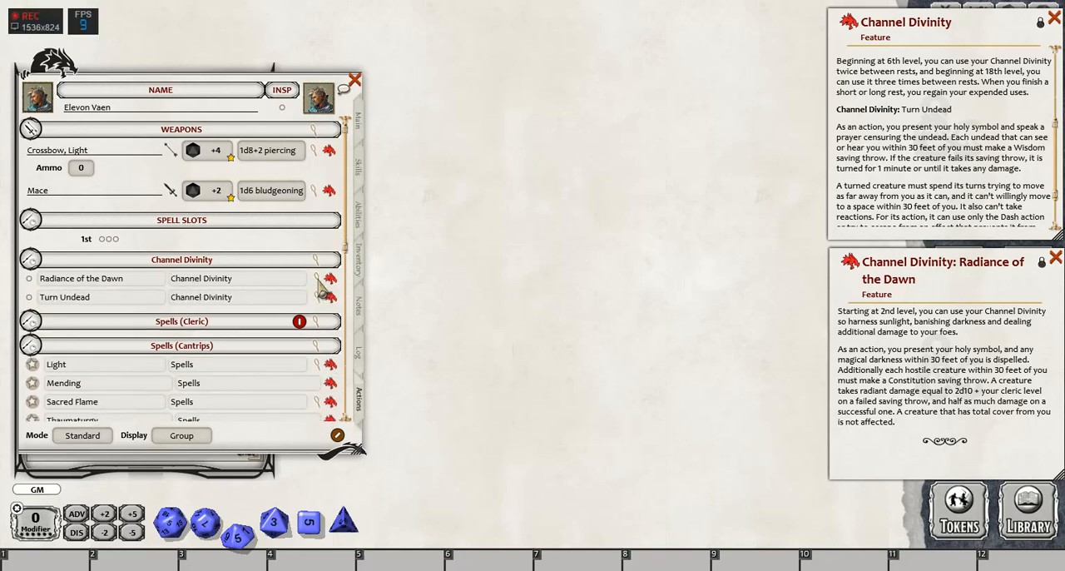
pyautogui.click(184, 441)
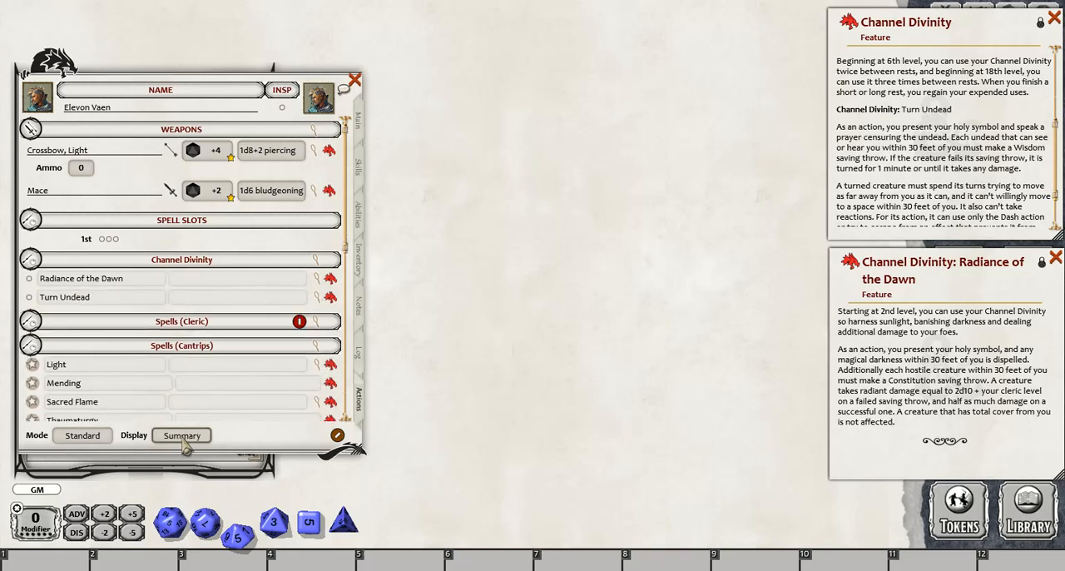
pyautogui.click(184, 441)
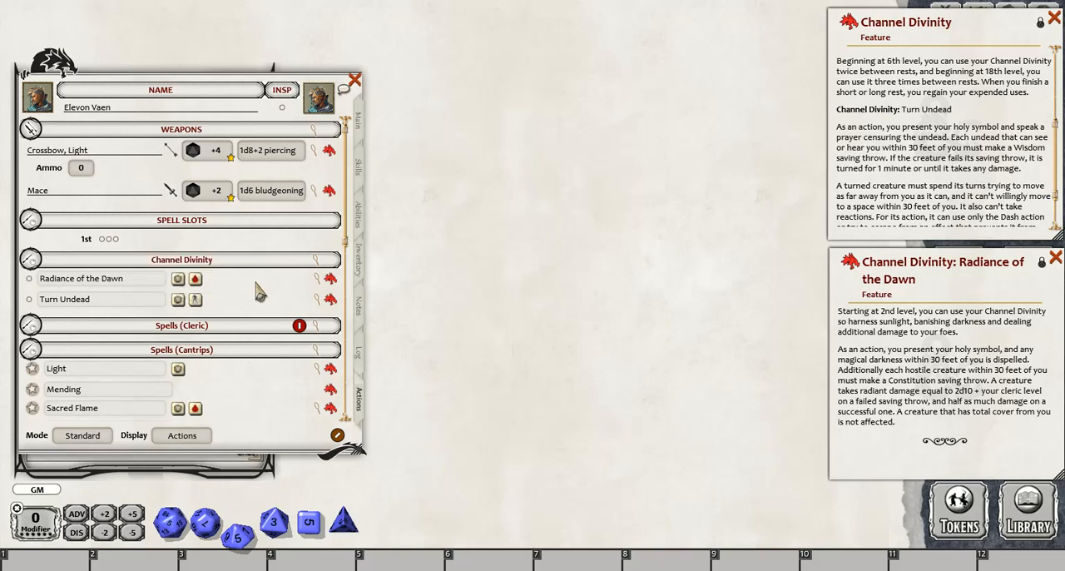
# - Move the character sheet aside to view the chat log and back, and mark the Radiance of the Dawn use as expended
pyautogui.moveTo(54, 70); pyautogui.dragTo(333, 50)
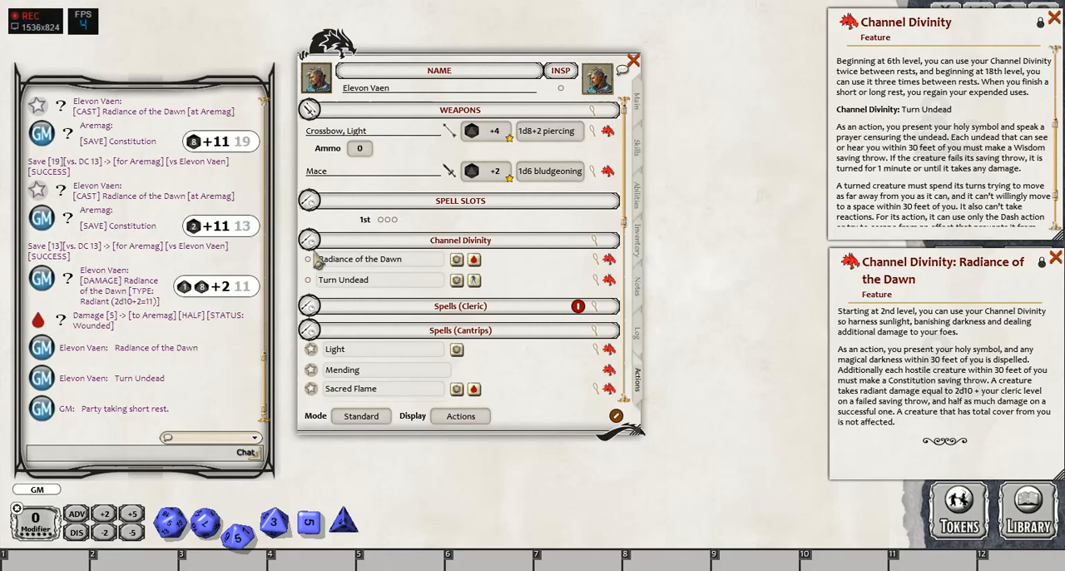
pyautogui.moveTo(323, 54); pyautogui.dragTo(37, 76)
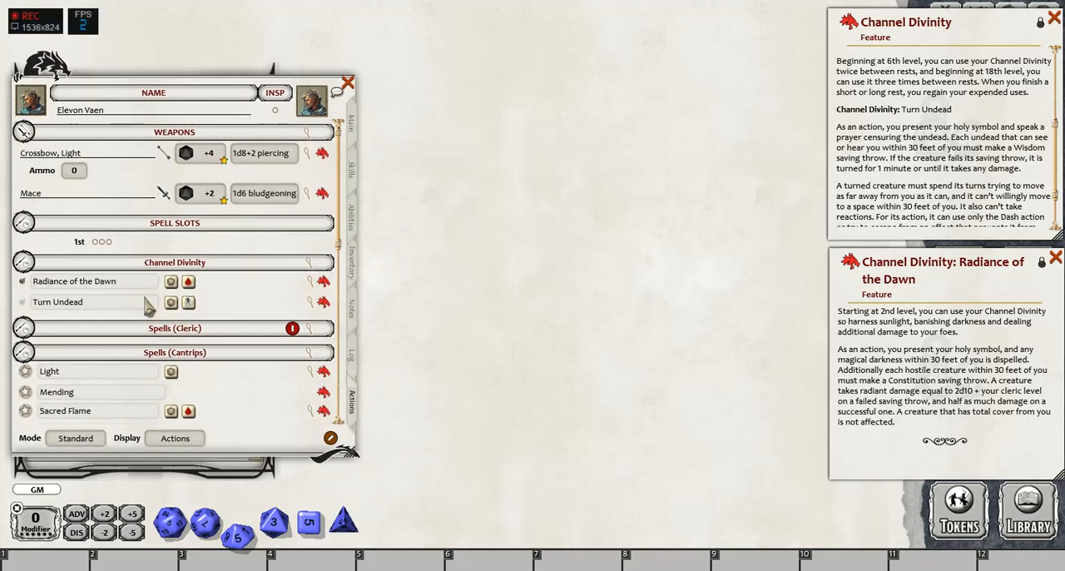
pyautogui.click(22, 282)
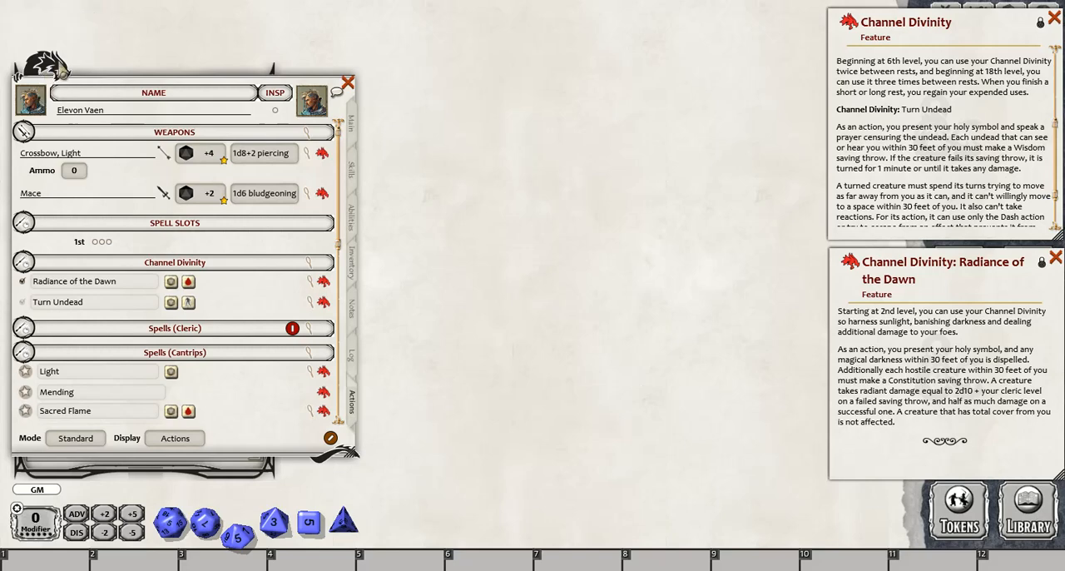
pyautogui.moveTo(48, 76)
pyautogui.mouseDown()
pyautogui.moveTo(63, 71)
pyautogui.moveTo(53, 67)
pyautogui.mouseUp()
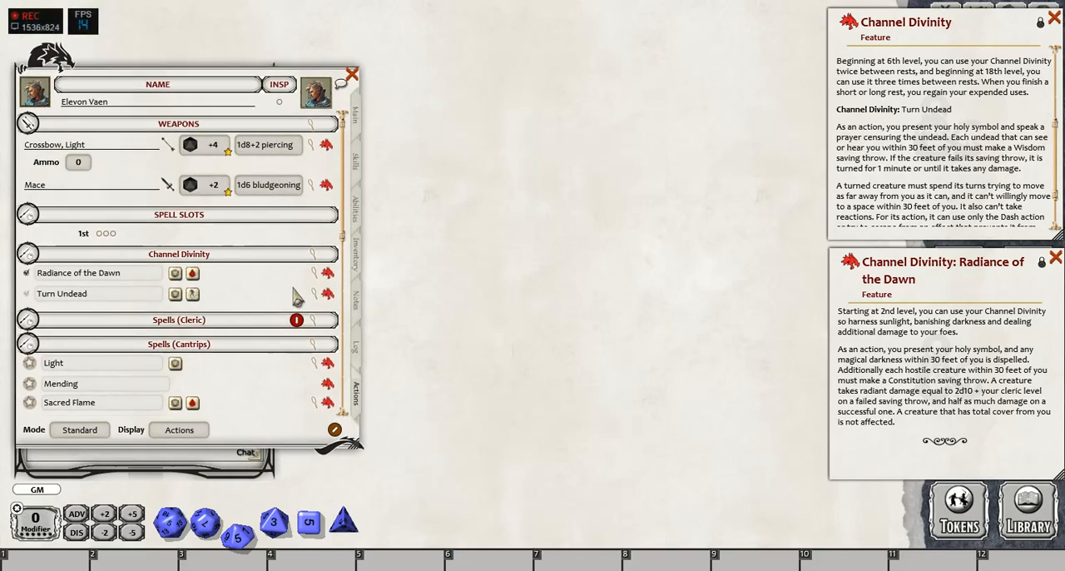
# - Close both Channel Divinity feature descriptions and give the party a short rest from the combat tracker to reset the expended use
pyautogui.click(1054, 17)
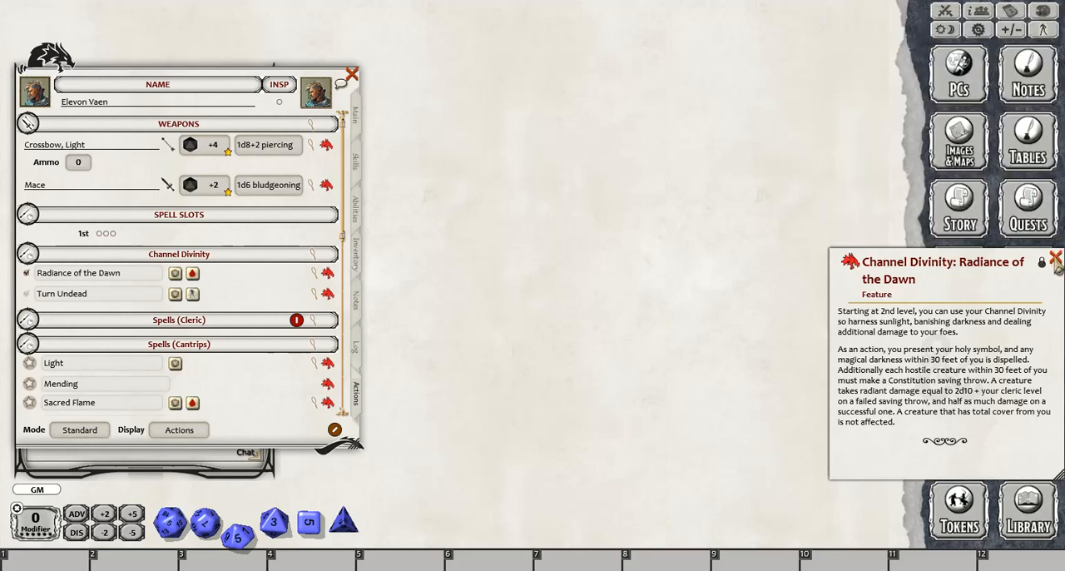
pyautogui.click(1055, 258)
pyautogui.click(945, 11)
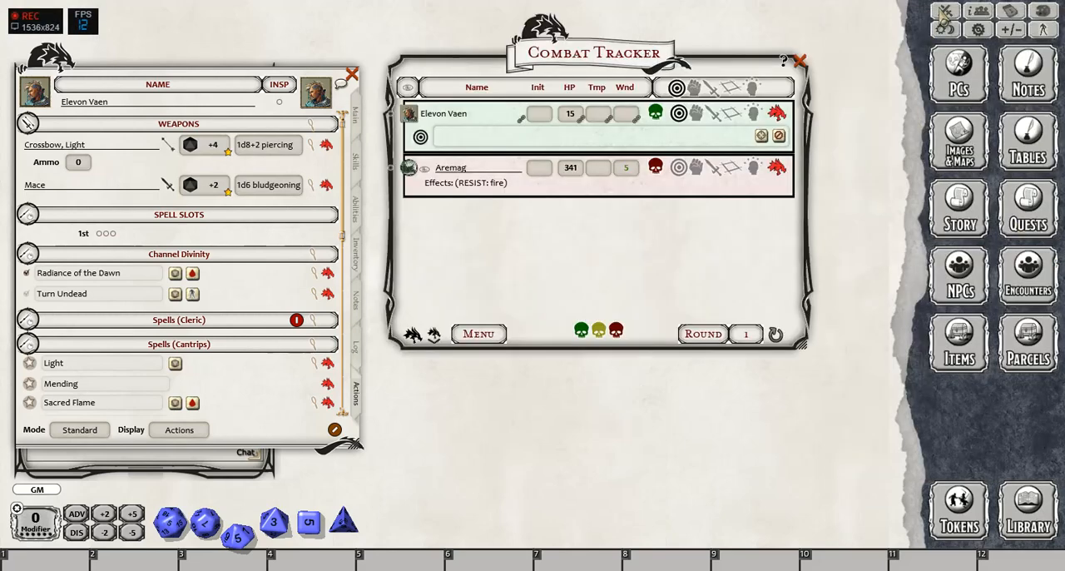
pyautogui.rightClick(467, 334)
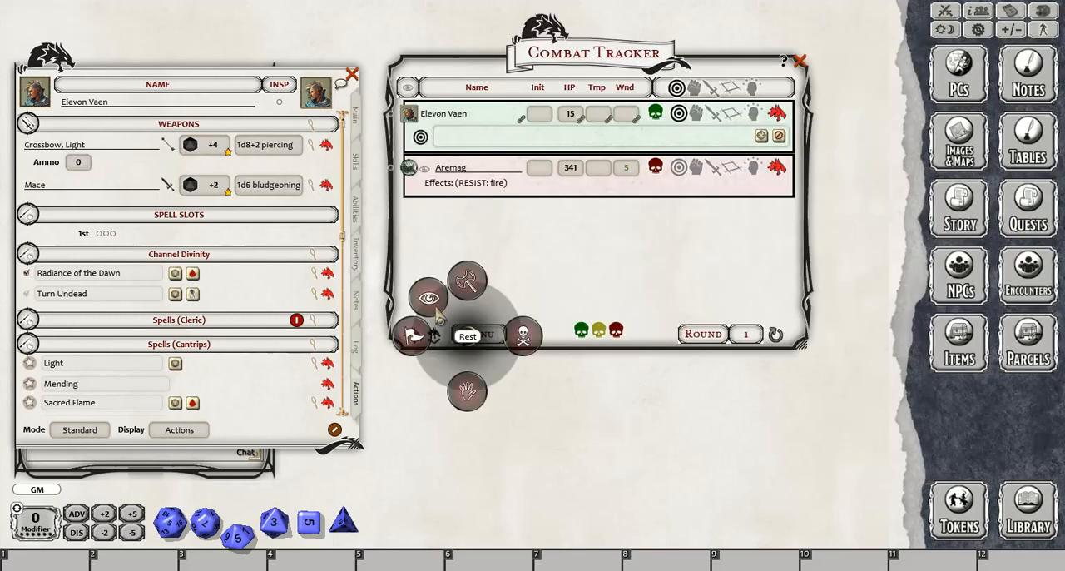
pyautogui.click(428, 298)
pyautogui.click(404, 265)
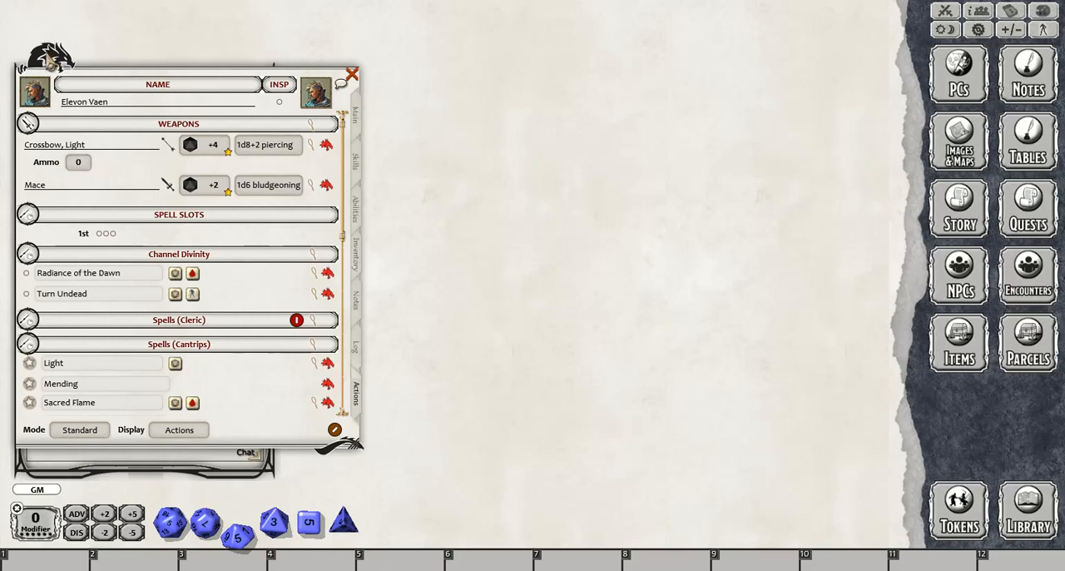
pyautogui.moveTo(47, 55)
pyautogui.mouseDown()
pyautogui.moveTo(38, 49)
pyautogui.moveTo(47, 59)
pyautogui.mouseUp()
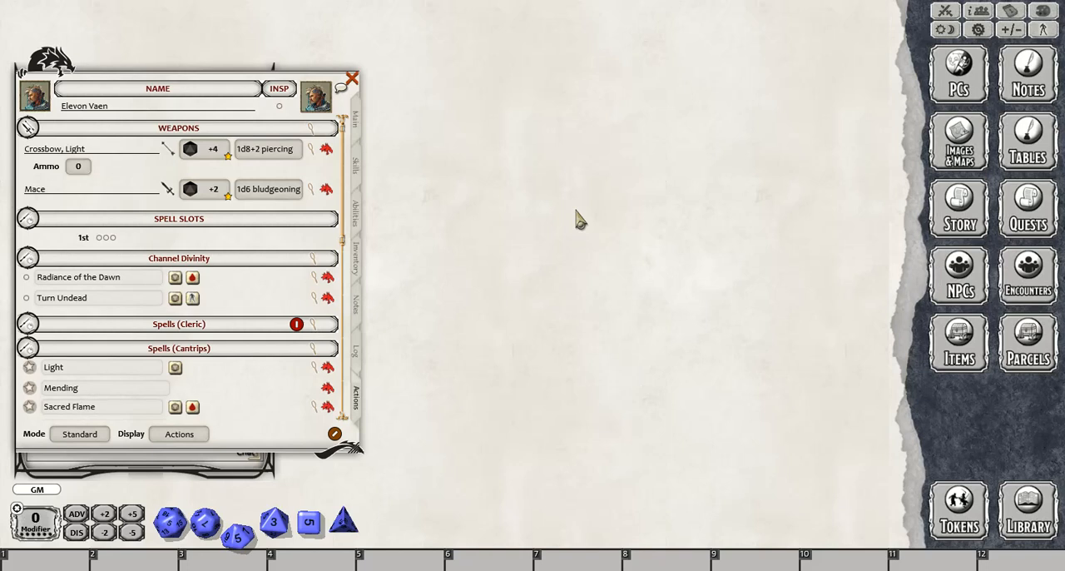
# - Import the level 20 "A Cleric" character into the player character list and finish editing the list
pyautogui.click(957, 73)
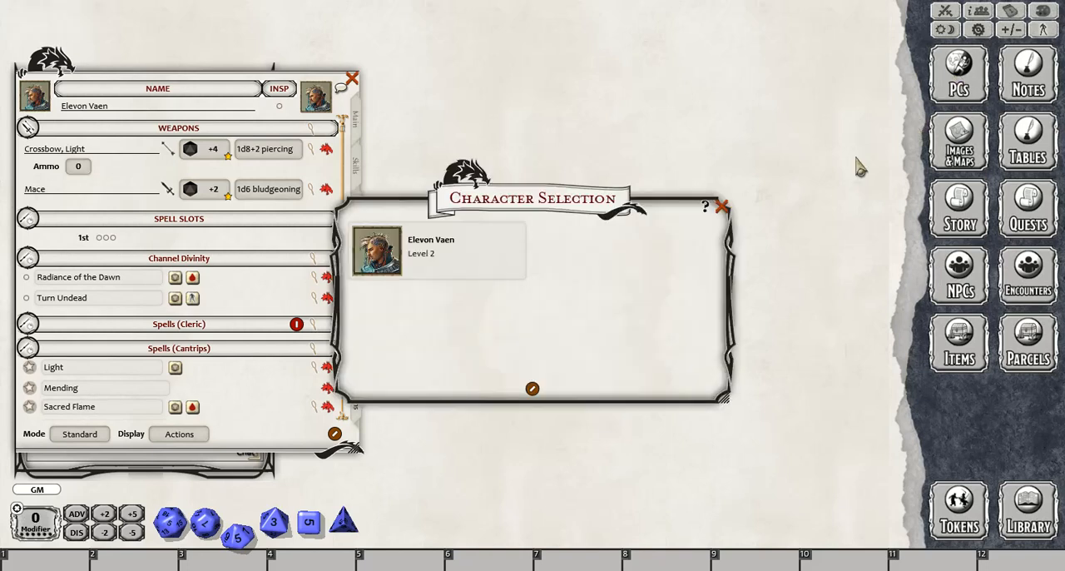
pyautogui.moveTo(471, 174); pyautogui.dragTo(510, 51)
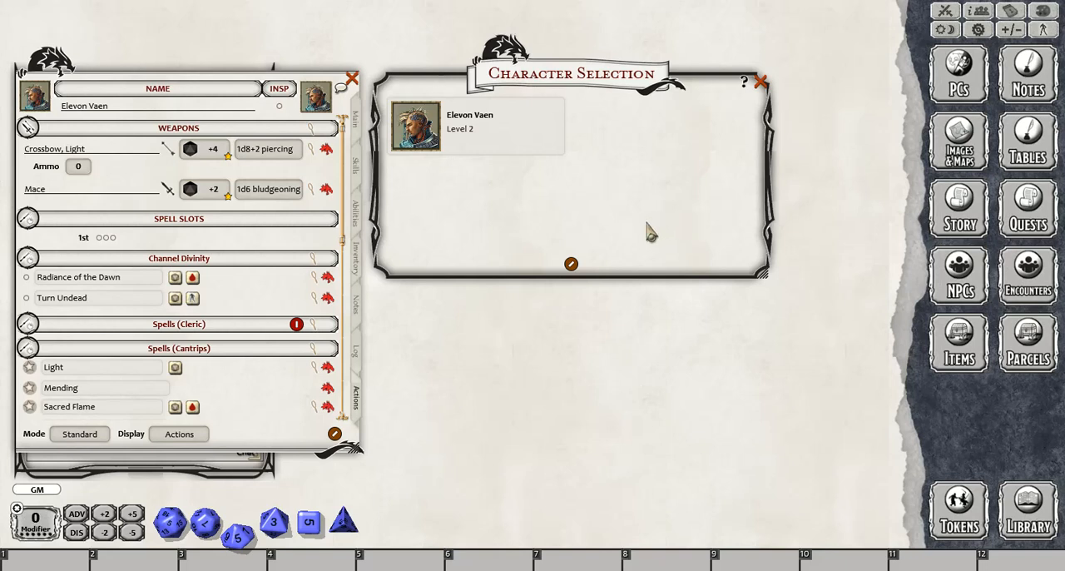
pyautogui.click(571, 264)
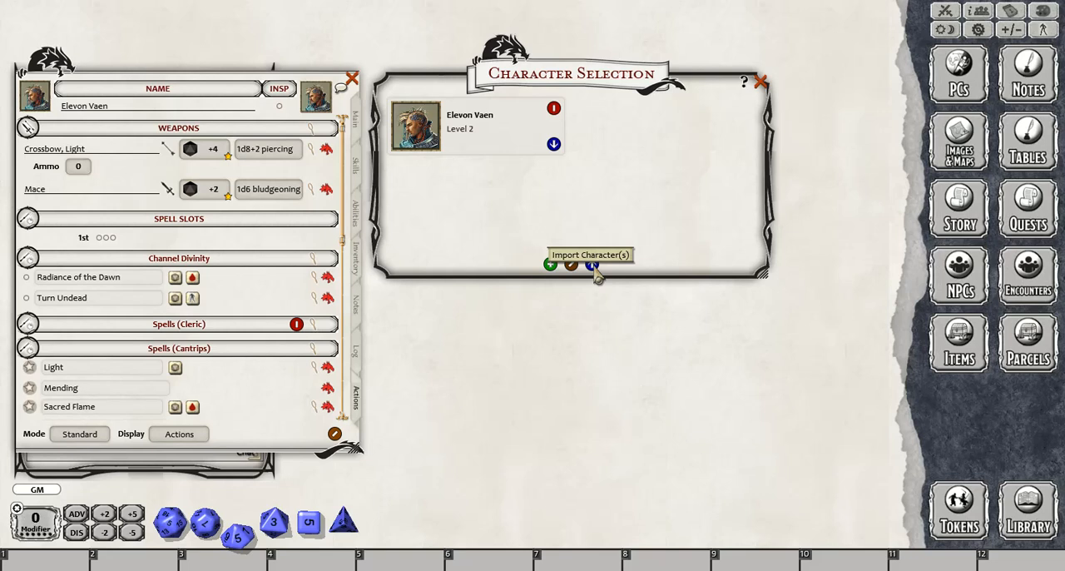
pyautogui.click(591, 265)
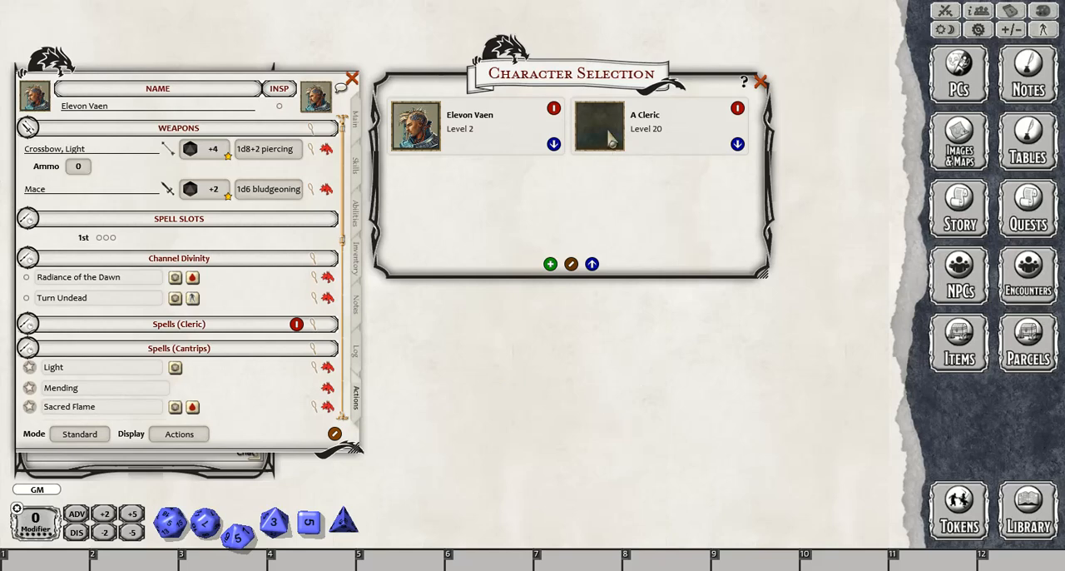
pyautogui.click(571, 264)
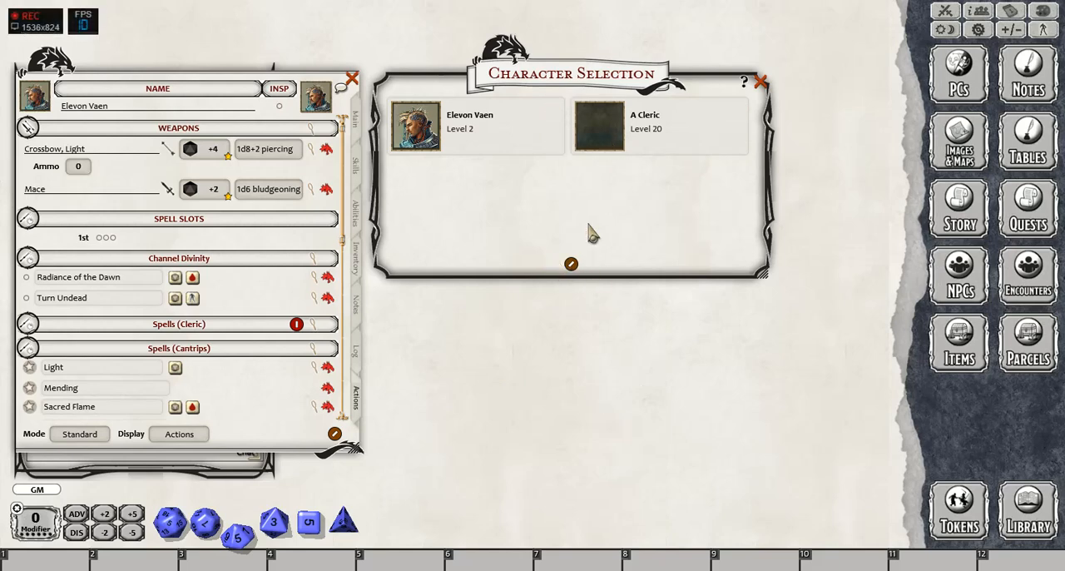
# - Open the "A Cleric" sheet beside the level 2 cleric's sheet and show its actions
pyautogui.click(600, 126)
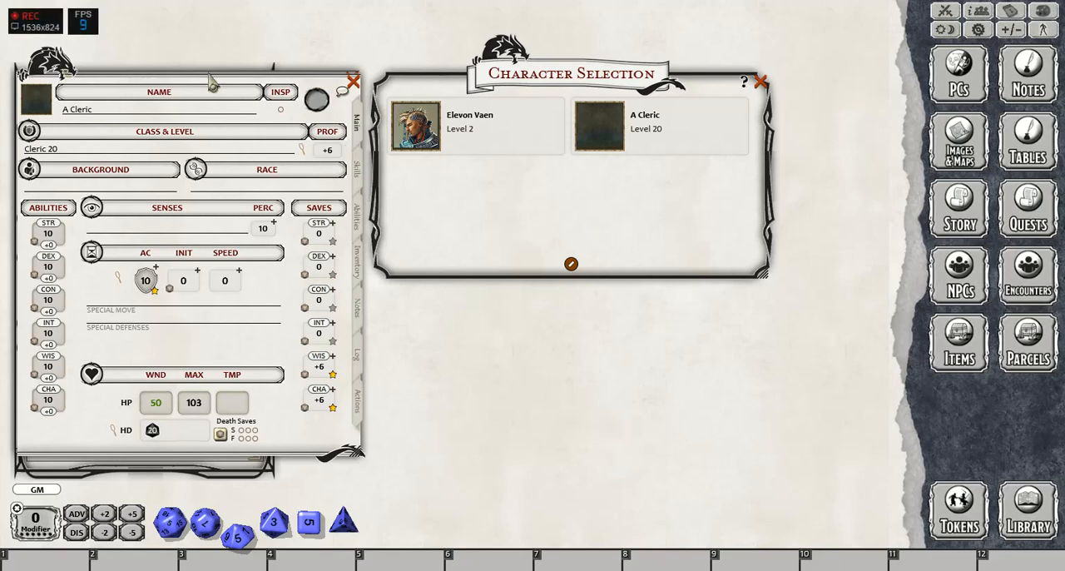
pyautogui.moveTo(81, 72); pyautogui.dragTo(480, 68)
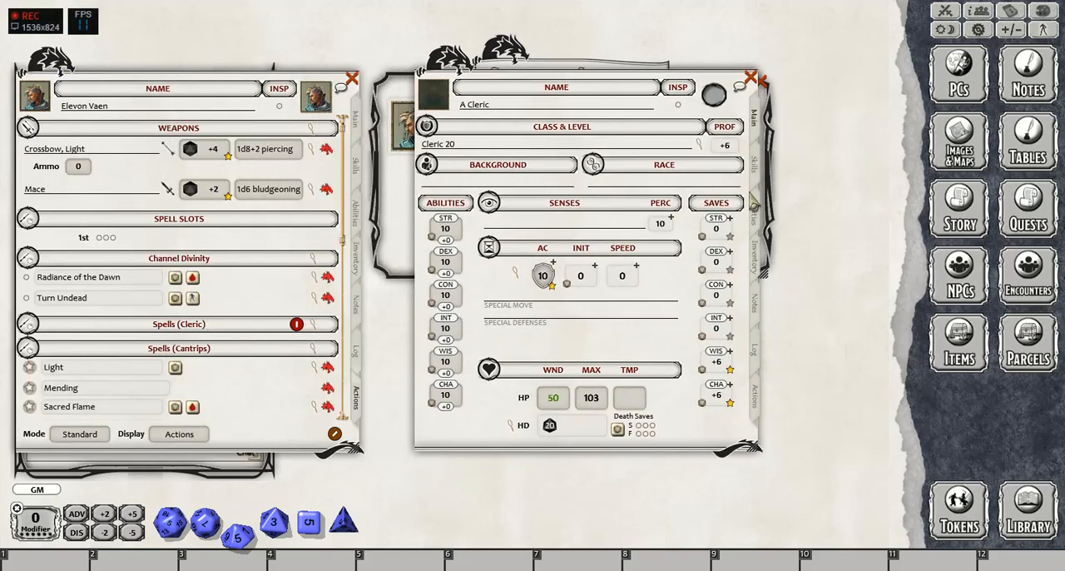
pyautogui.click(754, 398)
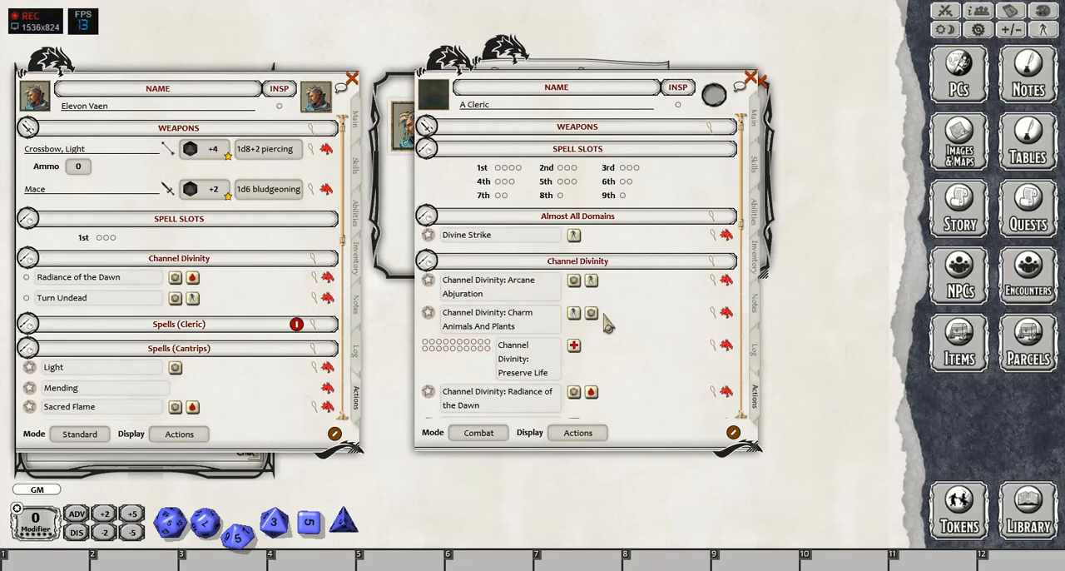
# - Examine the "A Cleric" power groups, from Channel Divinity through the Life, Light, Nature, Tempest, Trickery and War domains
pyautogui.scroll(-8, 647, 307)
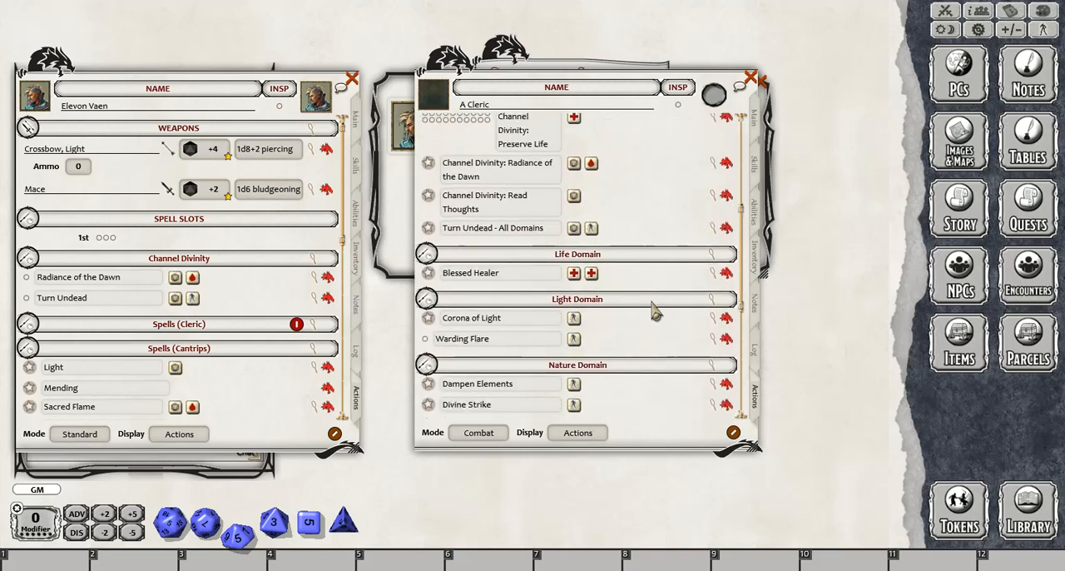
pyautogui.scroll(-5, 653, 312)
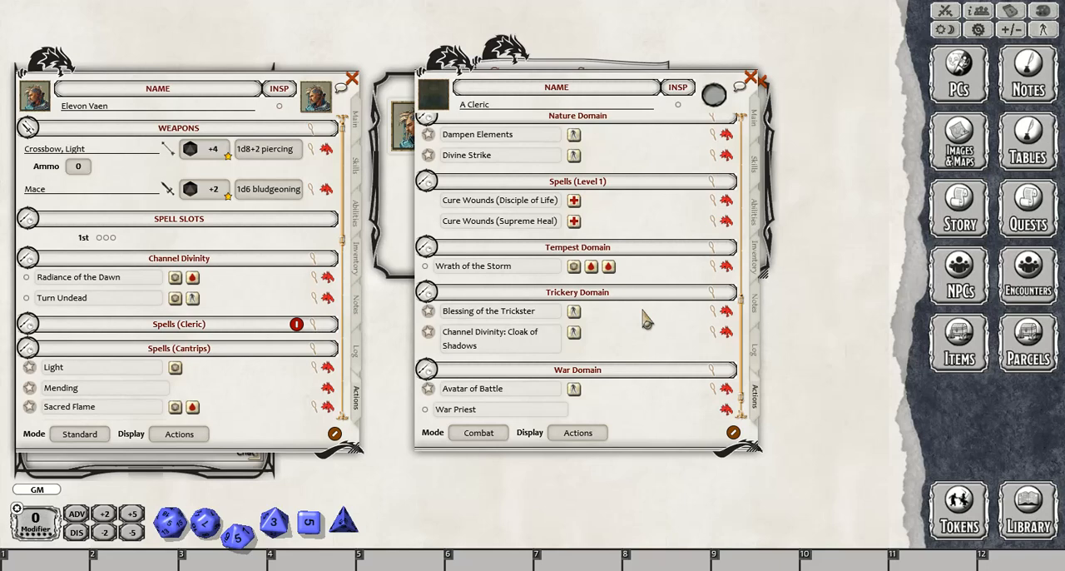
pyautogui.scroll(-1, 657, 322)
pyautogui.scroll(9, 670, 324)
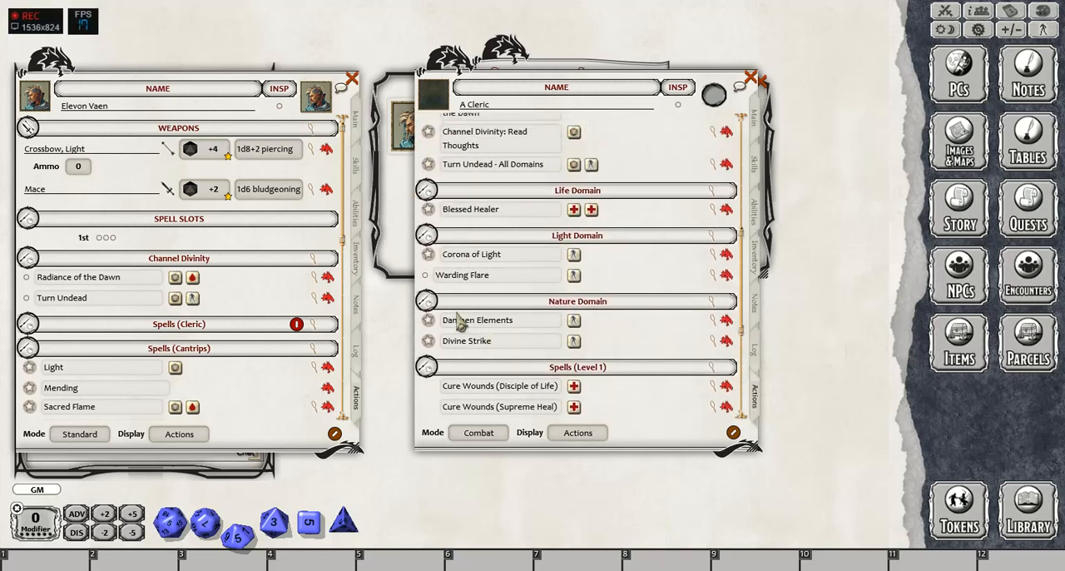
pyautogui.scroll(-9, 626, 320)
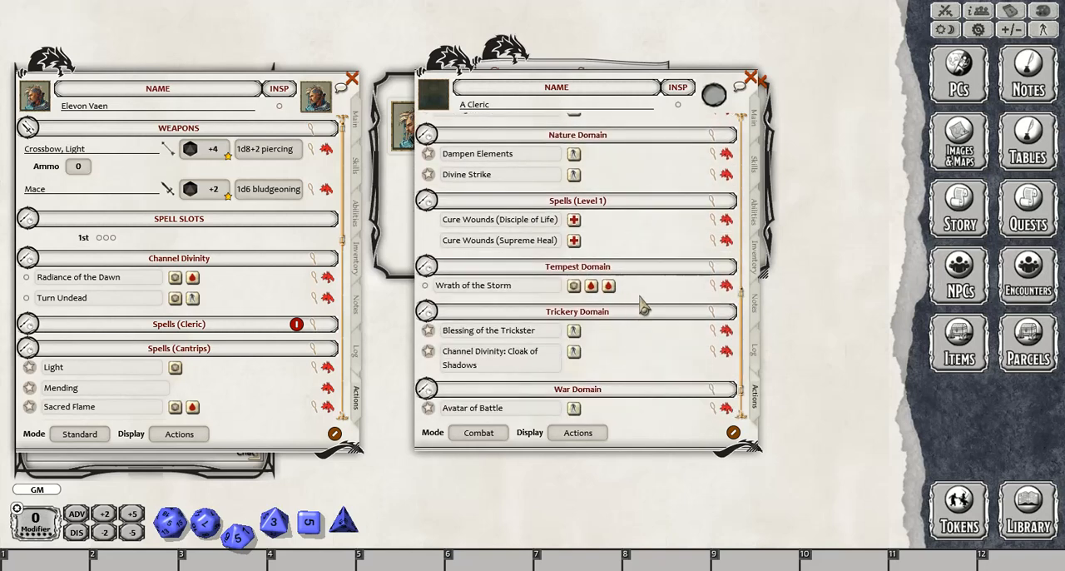
pyautogui.scroll(15, 645, 306)
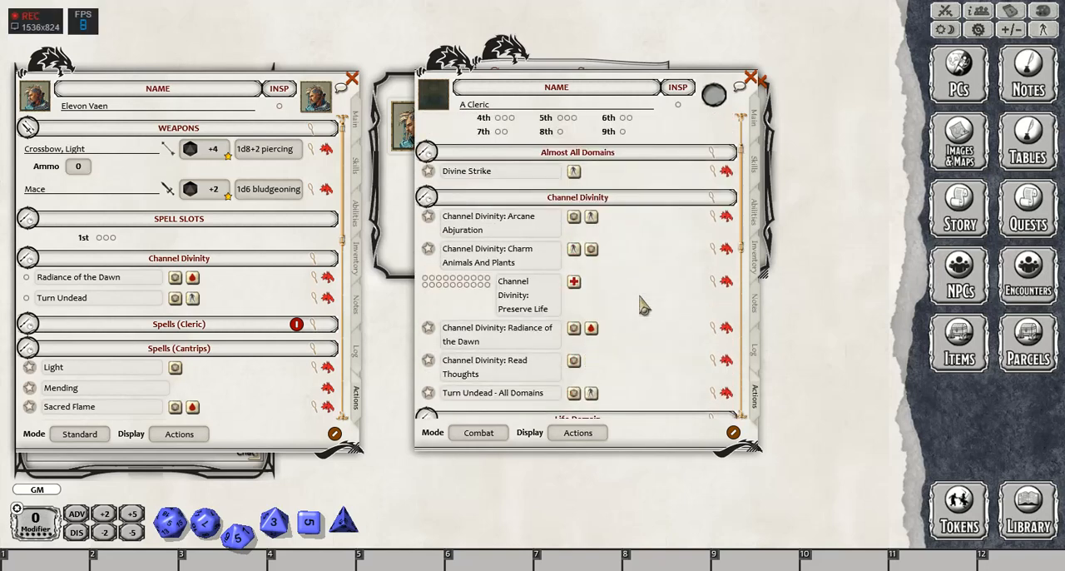
pyautogui.scroll(2, 645, 307)
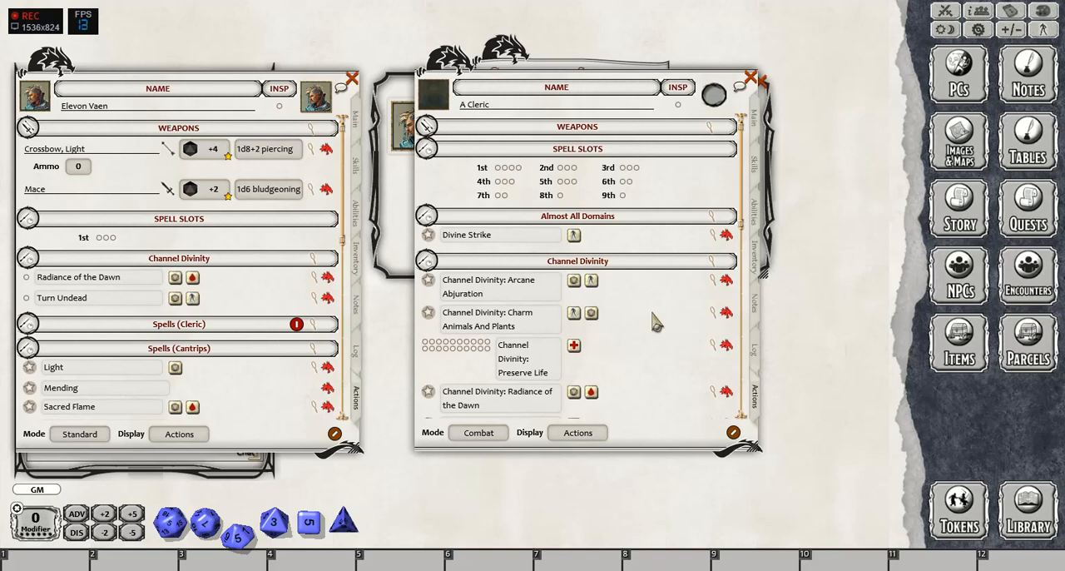
pyautogui.scroll(-3, 656, 327)
pyautogui.scroll(-1, 654, 326)
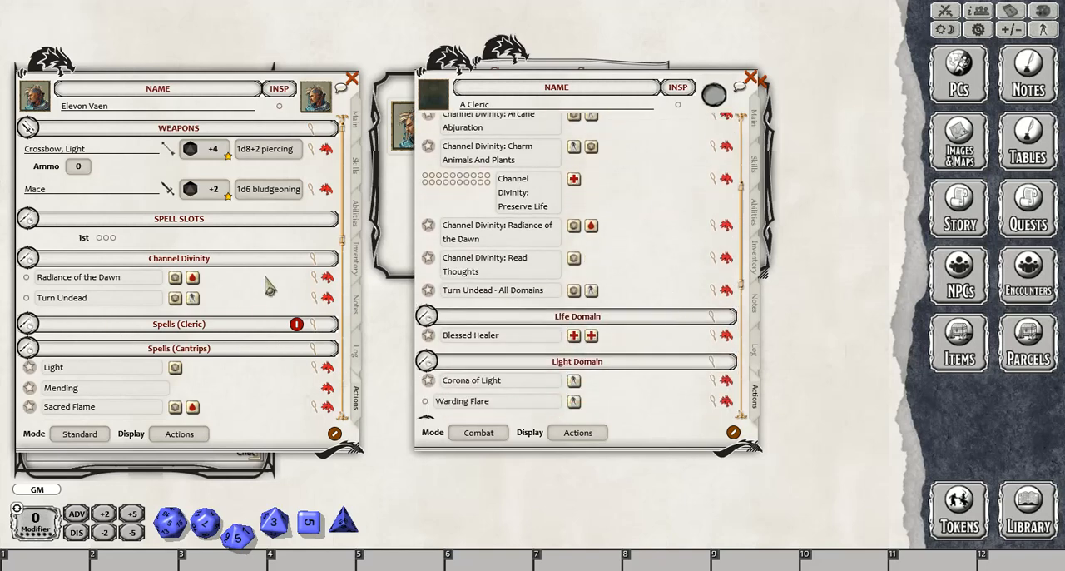
pyautogui.scroll(3, 638, 278)
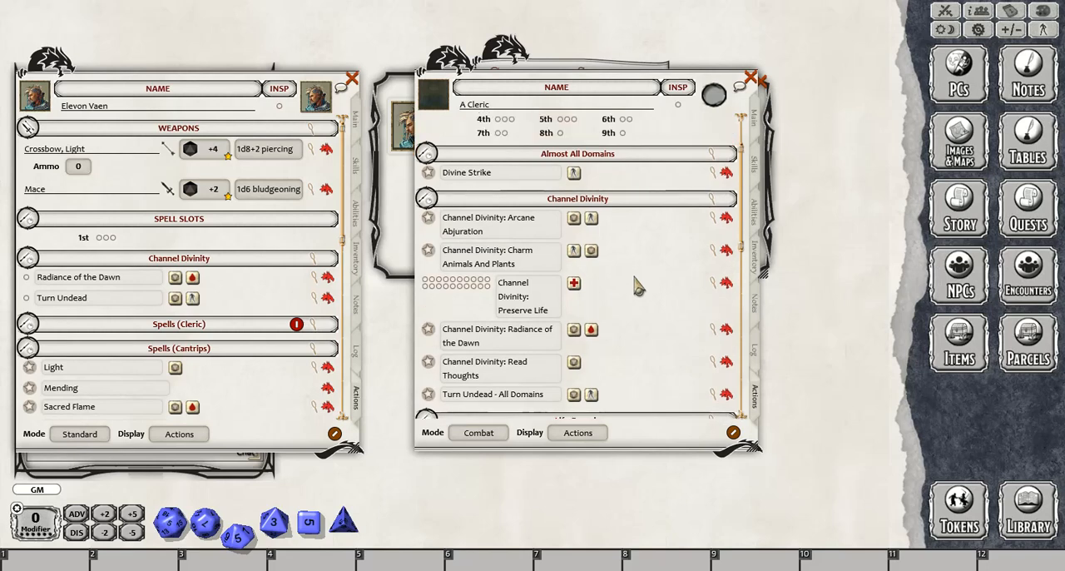
pyautogui.scroll(2, 670, 302)
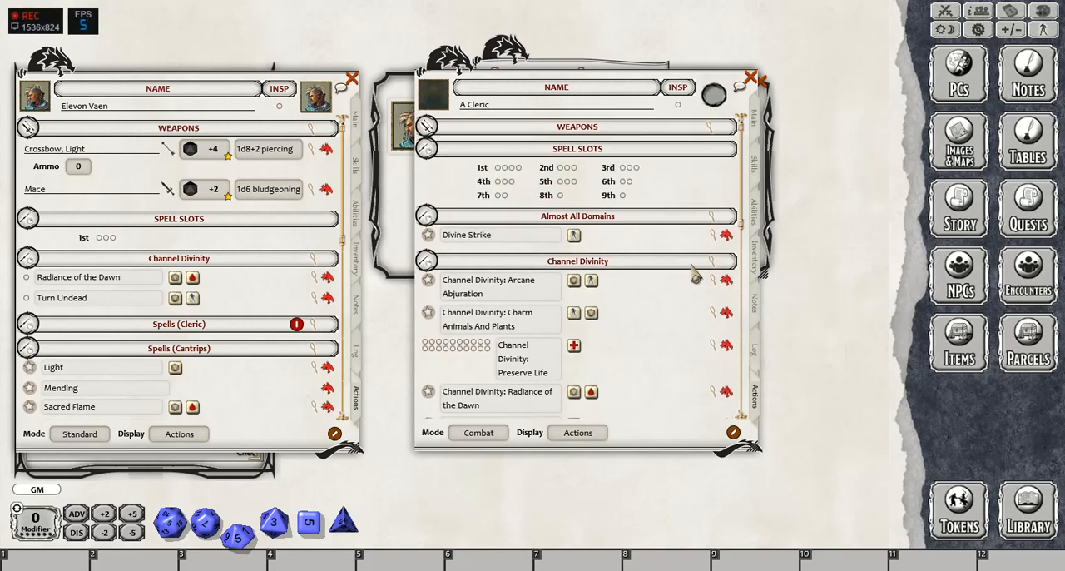
# - Close the "A Cleric" sheet, delete that character from the player character list and close the list
pyautogui.click(752, 78)
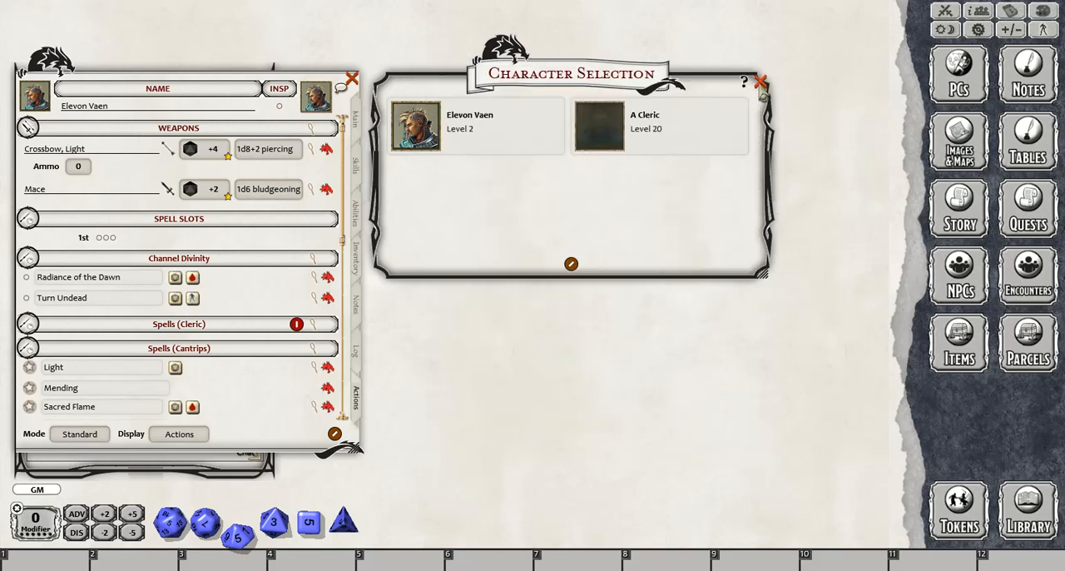
pyautogui.rightClick(648, 126)
pyautogui.click(604, 165)
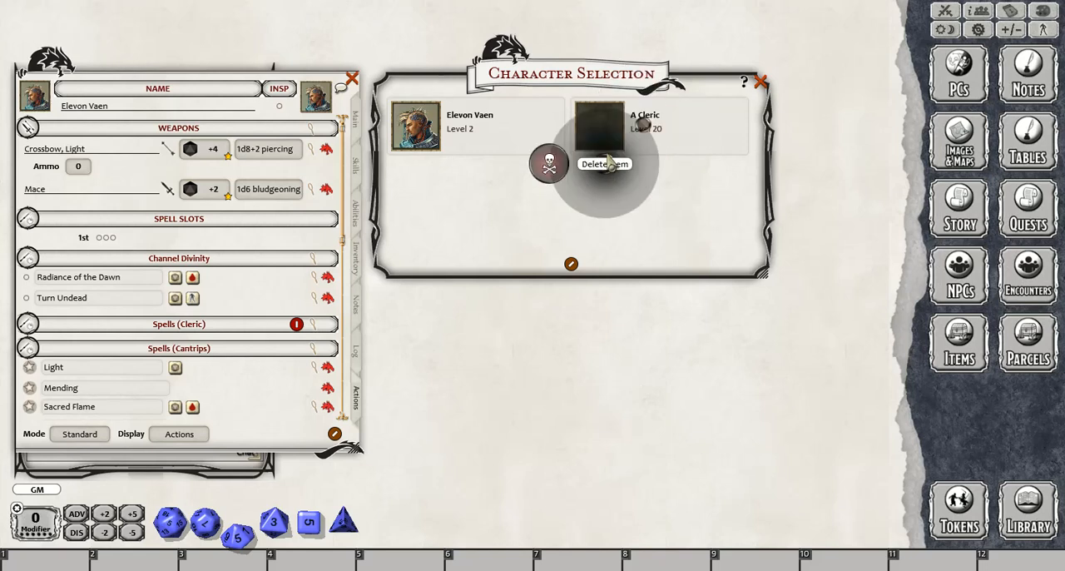
pyautogui.click(561, 169)
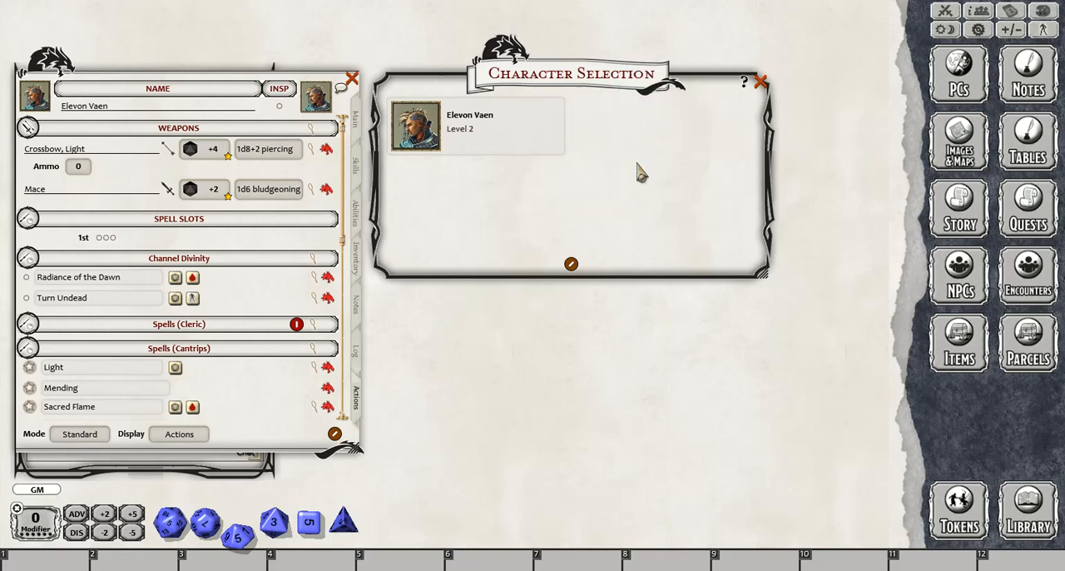
pyautogui.click(761, 81)
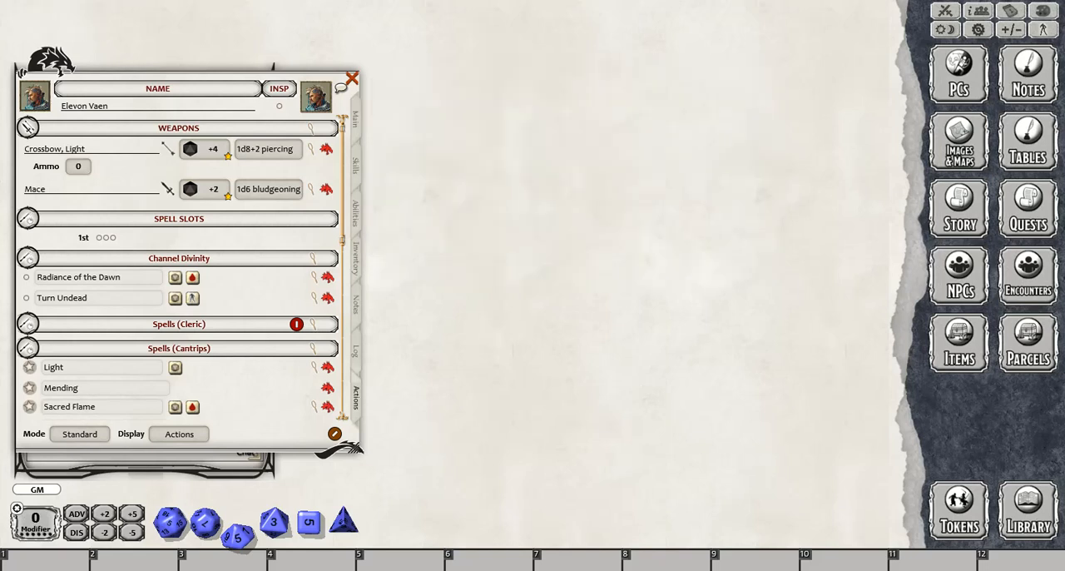